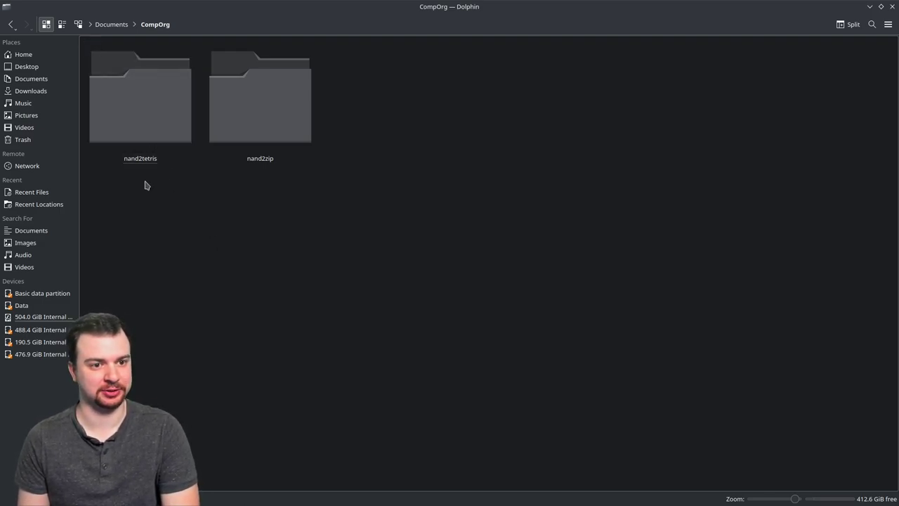
# Open the nand2zip folder inside CompOrg
pyautogui.moveTo(157, 197); pyautogui.dragTo(126, 138)
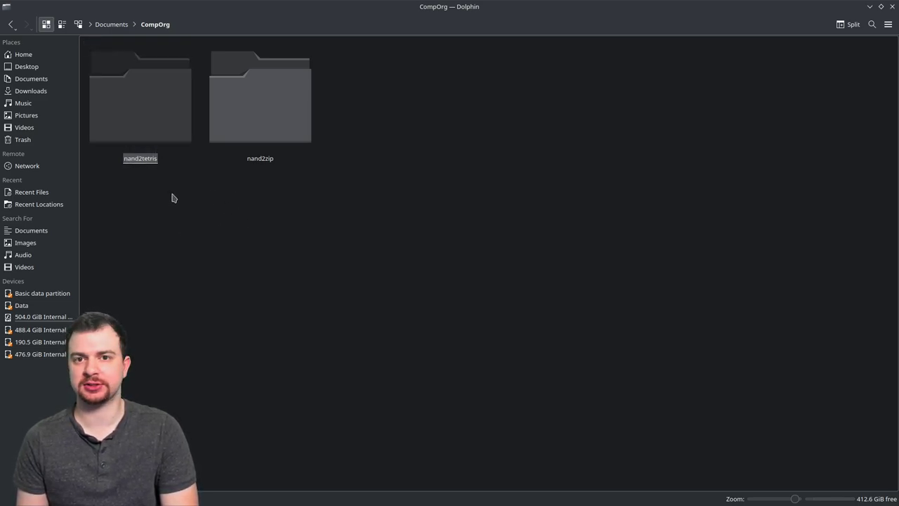
pyautogui.moveTo(227, 196); pyautogui.dragTo(287, 120)
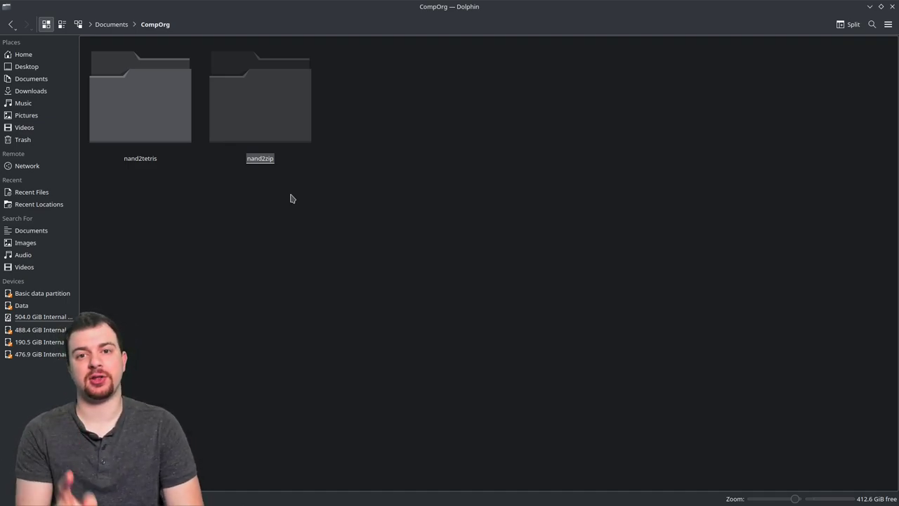
pyautogui.doubleClick(270, 126)
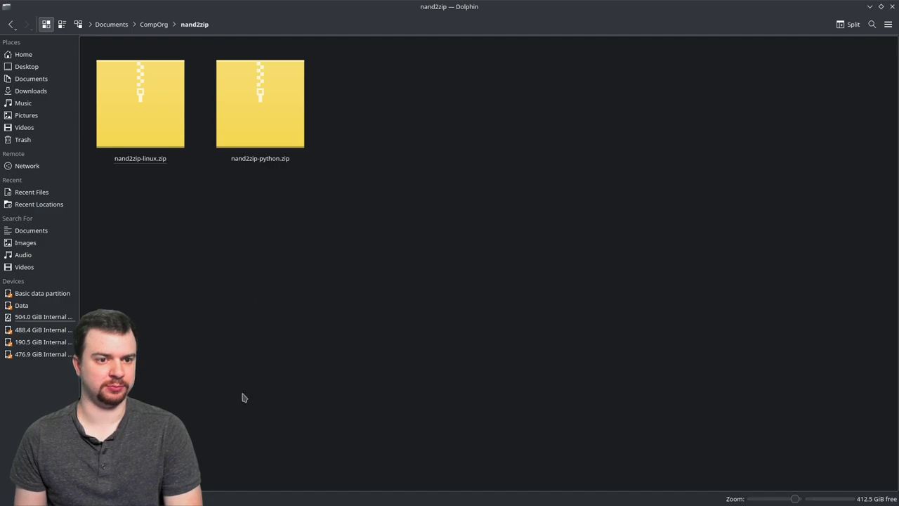
# Extract nand2zip-linux.zip into the current folder with an autodetected subfolder
pyautogui.moveTo(145, 281); pyautogui.dragTo(153, 137)
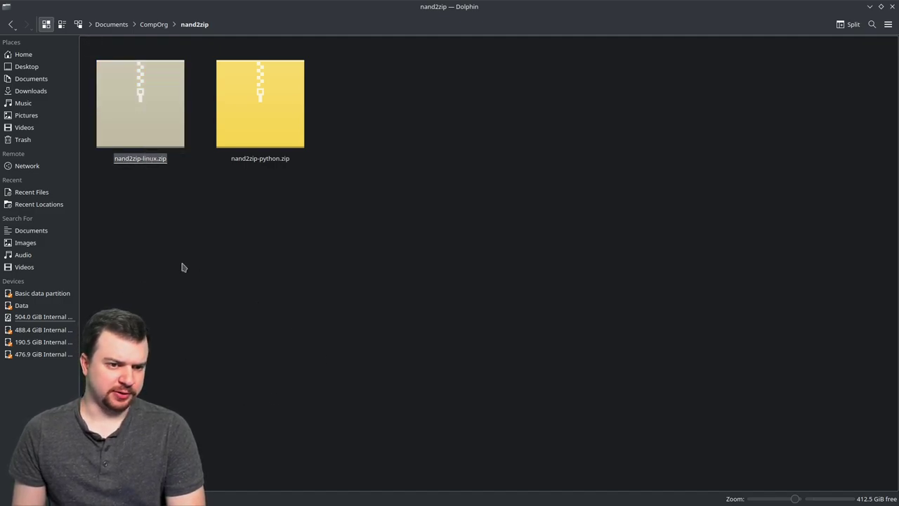
pyautogui.moveTo(161, 196); pyautogui.dragTo(131, 114)
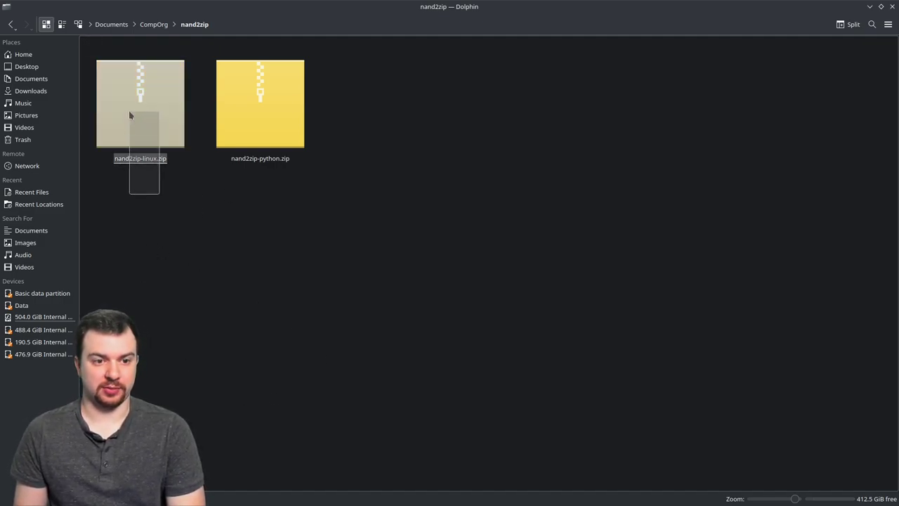
pyautogui.moveTo(241, 201); pyautogui.dragTo(283, 117)
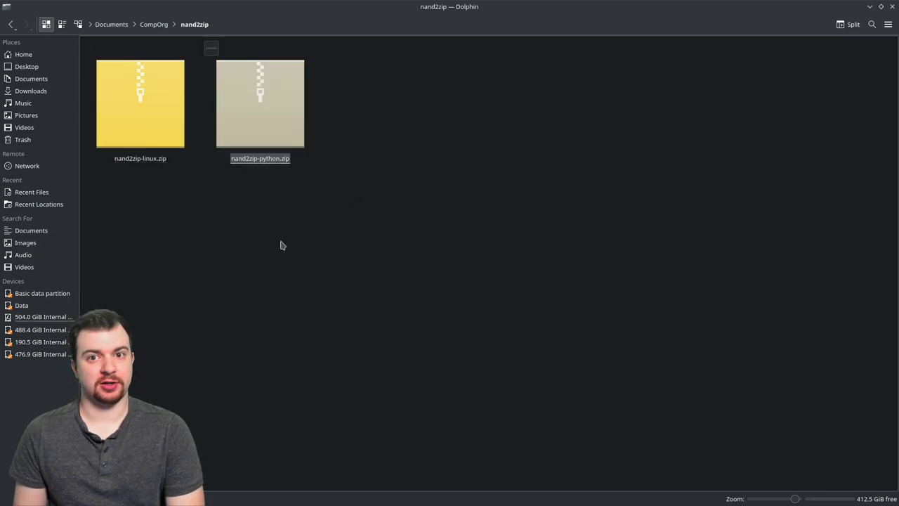
pyautogui.rightClick(113, 123)
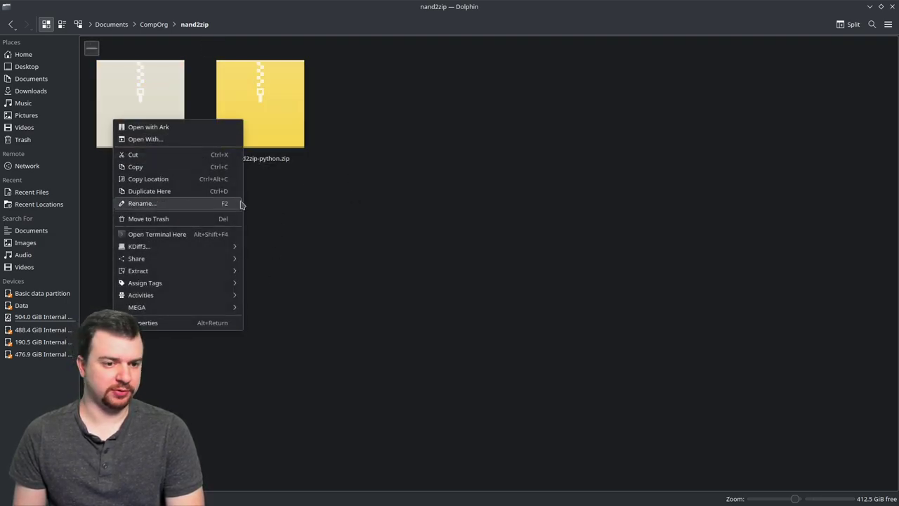
pyautogui.moveTo(209, 275)
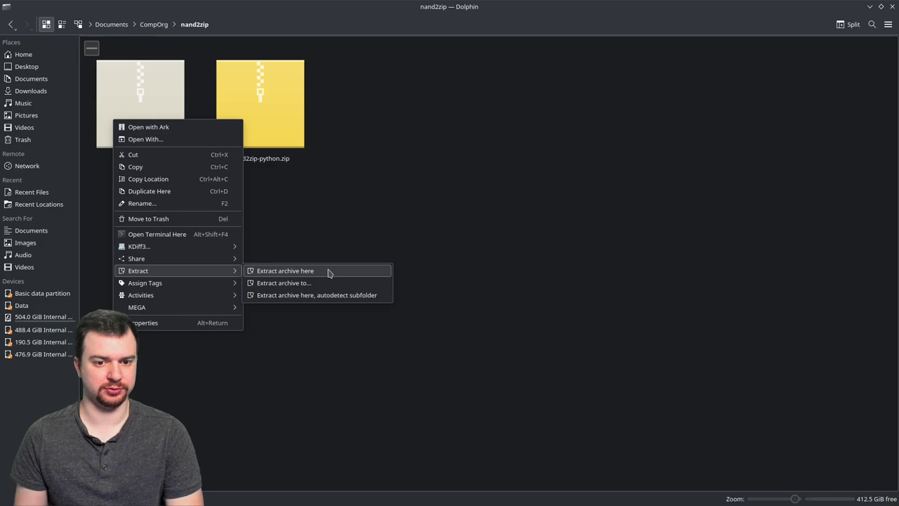
pyautogui.click(318, 297)
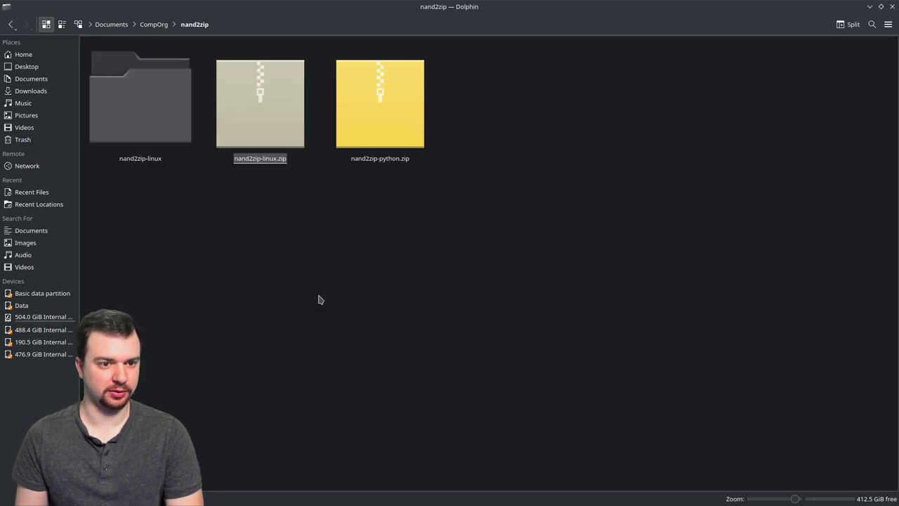
# Open the extracted nand2zip-linux folder and point out the dist folder and nand2zip.sh, leaving nothing selected
pyautogui.doubleClick(132, 104)
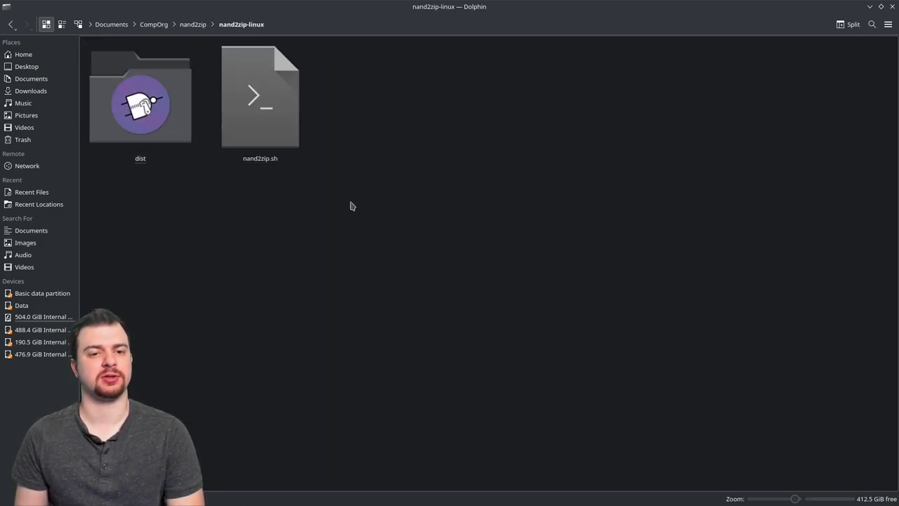
pyautogui.moveTo(352, 206); pyautogui.dragTo(241, 114)
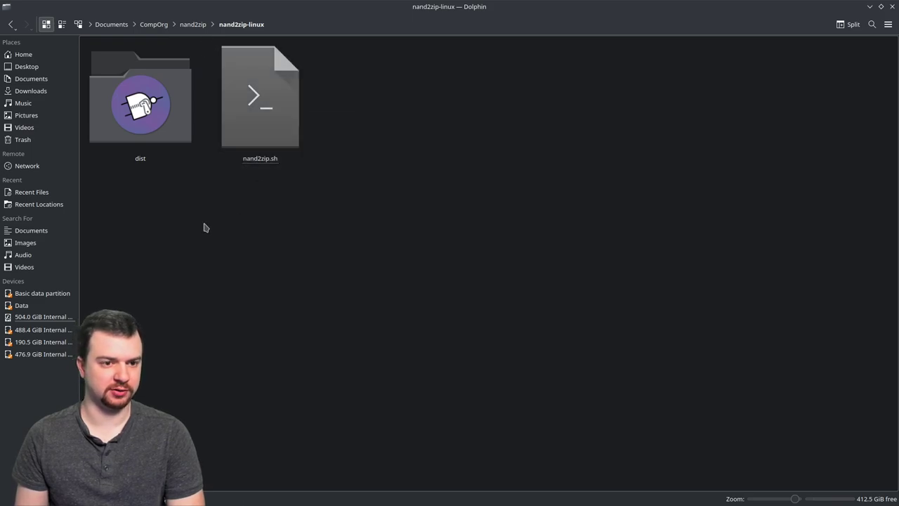
pyautogui.moveTo(205, 227); pyautogui.dragTo(89, 42)
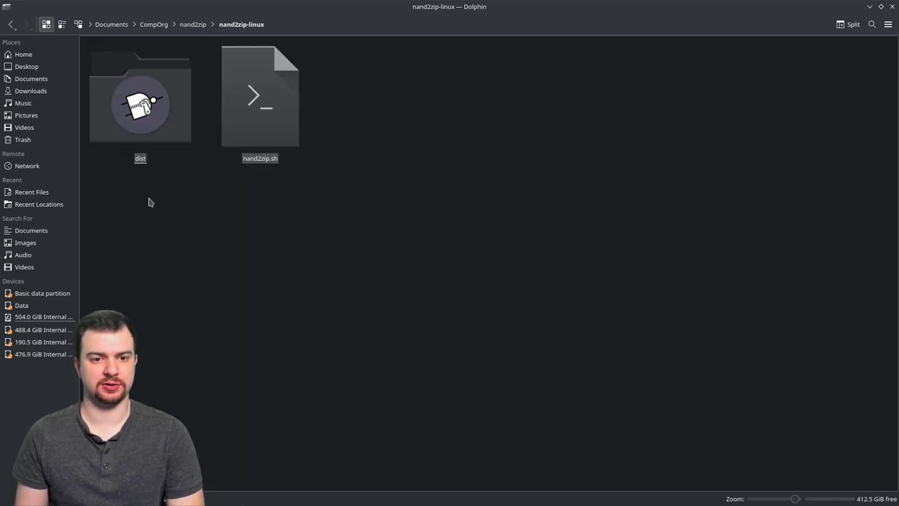
pyautogui.moveTo(131, 203); pyautogui.dragTo(249, 137)
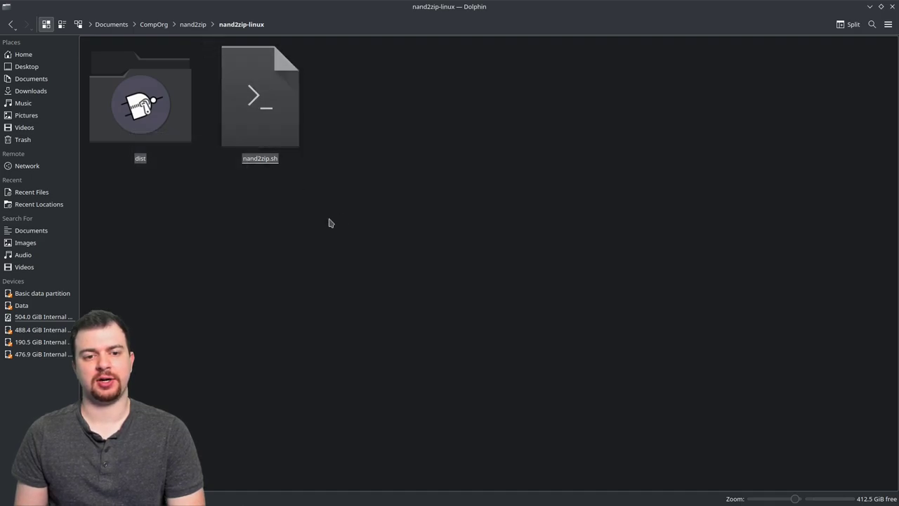
pyautogui.click(329, 221)
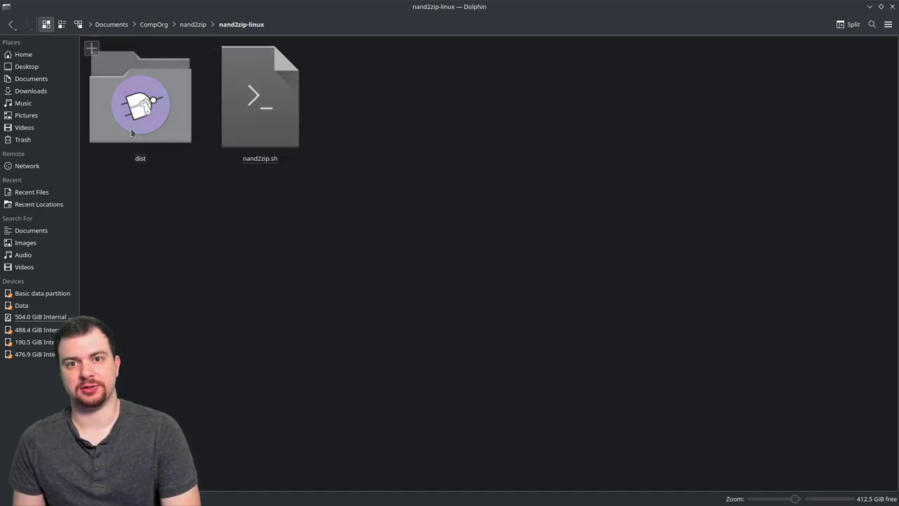
# Open a terminal in the nand2zip-linux folder and enlarge its text by three zoom levels
pyautogui.rightClick(401, 152)
pyautogui.click(460, 239)
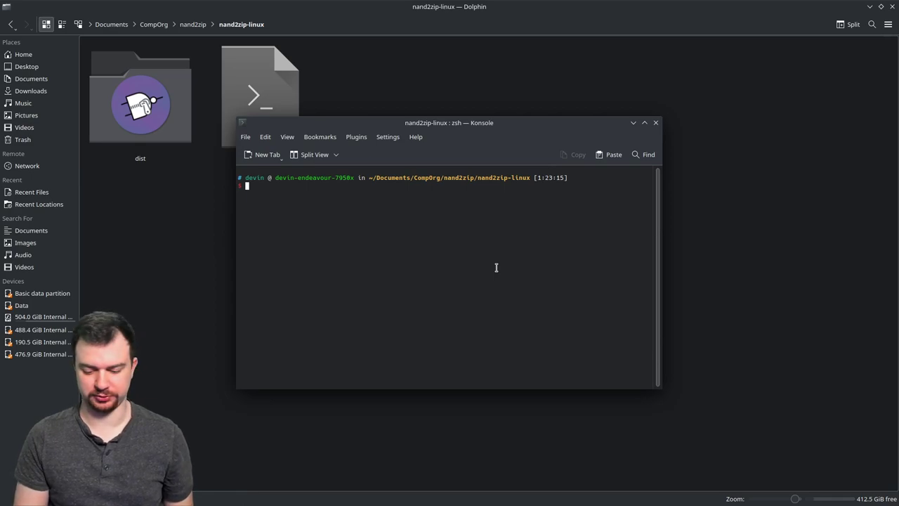
pyautogui.hotkey('ctrl', '+')
pyautogui.hotkey('ctrl', '+')
pyautogui.hotkey('ctrl', '+')
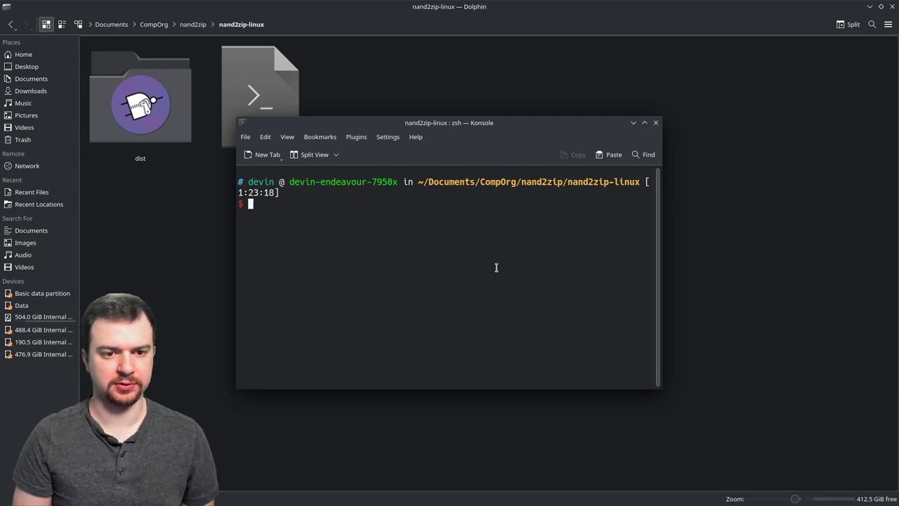
# Run ./nand2zip.sh in the terminal, moving its window clear of the nand2zip.sh file
pyautogui.write('./')
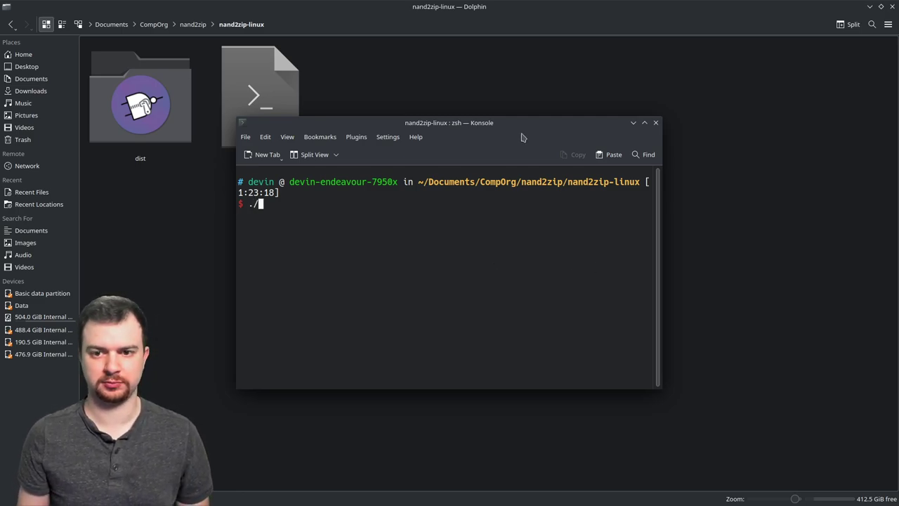
pyautogui.moveTo(514, 136); pyautogui.dragTo(643, 116)
pyautogui.write('nan')
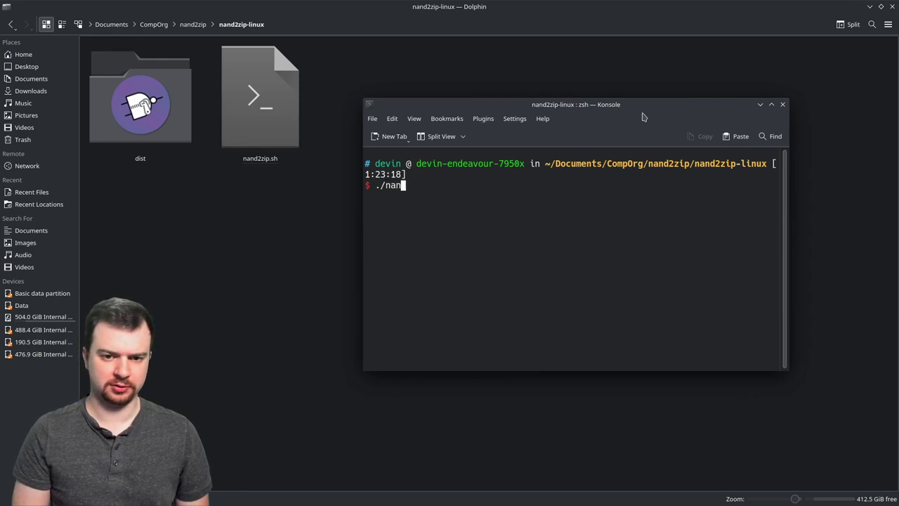
pyautogui.press('Tab')
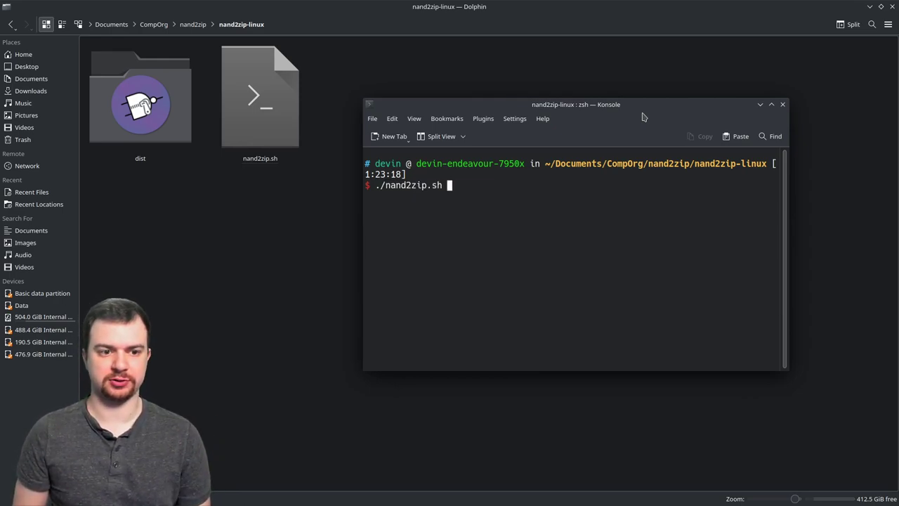
pyautogui.press('Return')
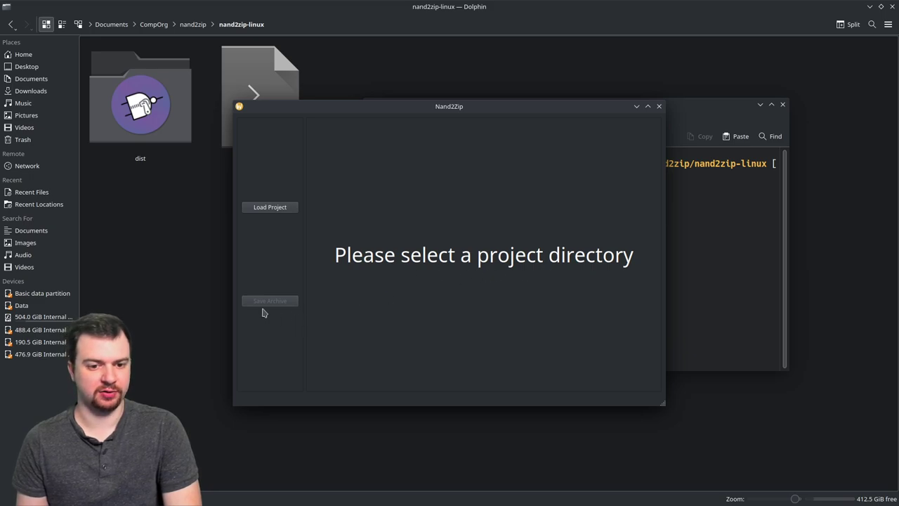
# Start loading a project in Nand2Zip and browse to the CompOrg/nand2tetris/projects directory
pyautogui.click(278, 209)
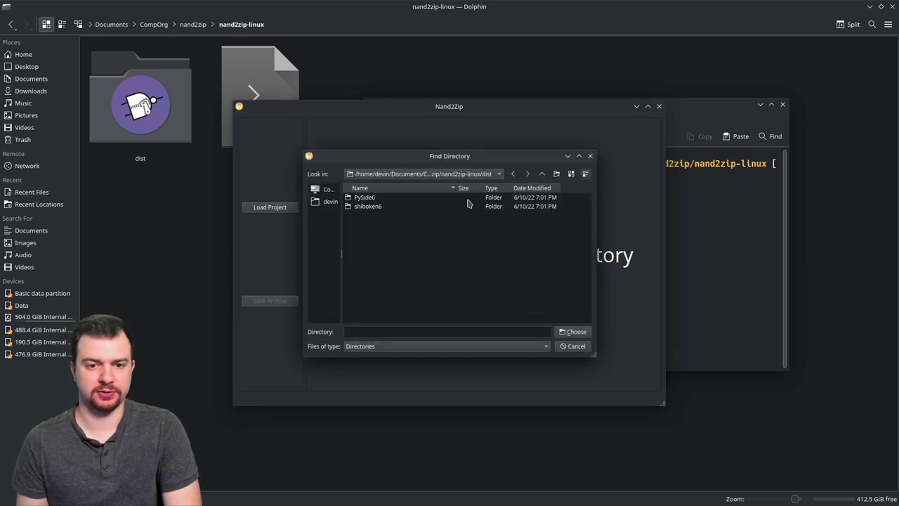
pyautogui.click(542, 175)
pyautogui.click(543, 175)
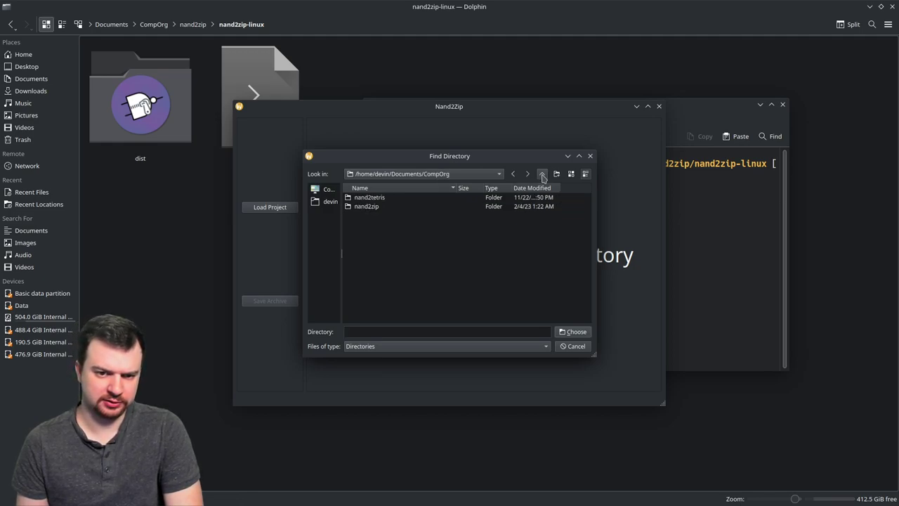
pyautogui.doubleClick(375, 200)
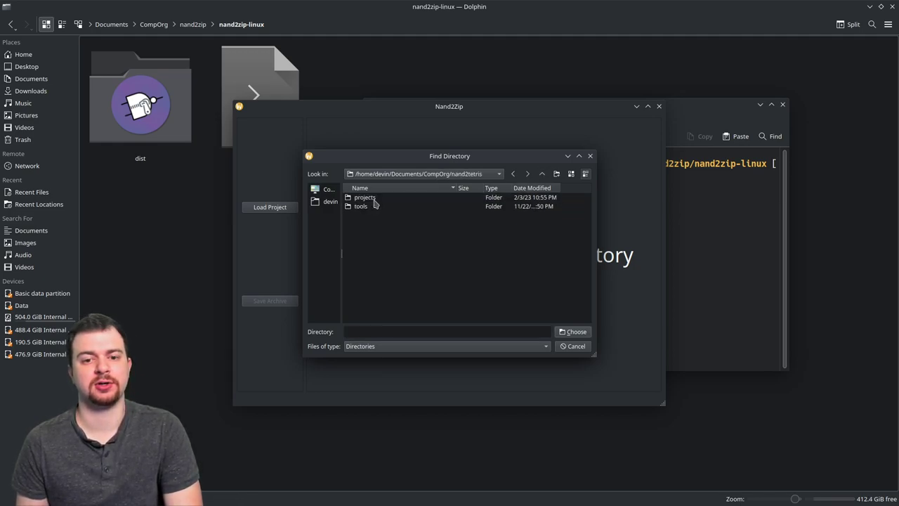
pyautogui.doubleClick(364, 199)
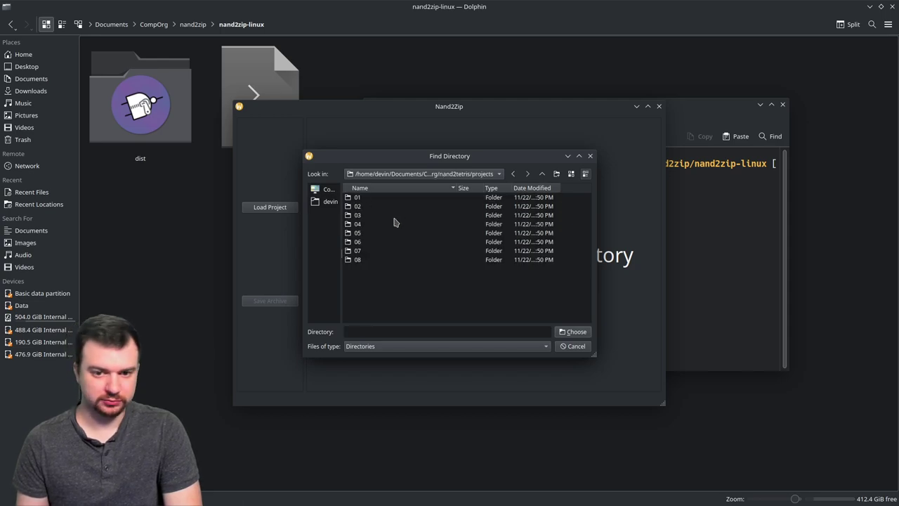
# Step through the numbered project folders from 01 to 08 in the directory chooser
pyautogui.click(359, 201)
pyautogui.press('Down')
pyautogui.press('Down')
pyautogui.press('Down')
pyautogui.press('Down')
pyautogui.press('Down')
pyautogui.press('Down')
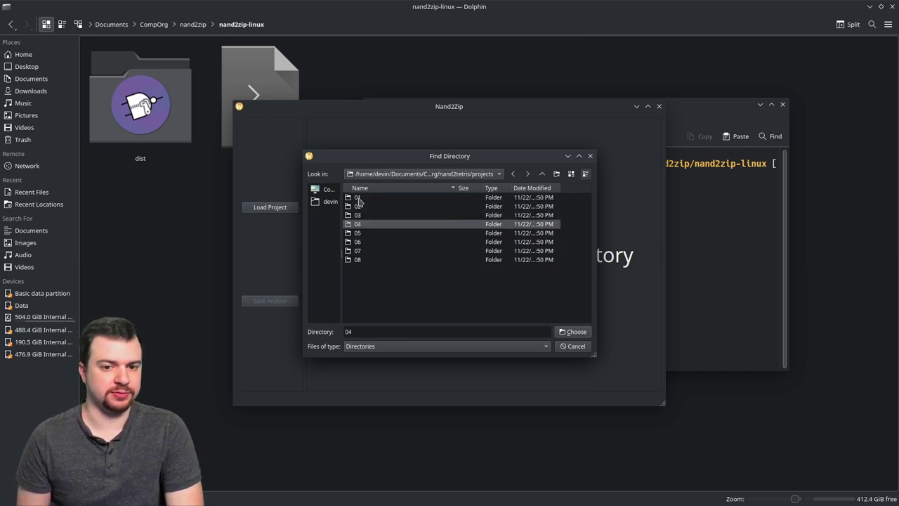
pyautogui.press('Down')
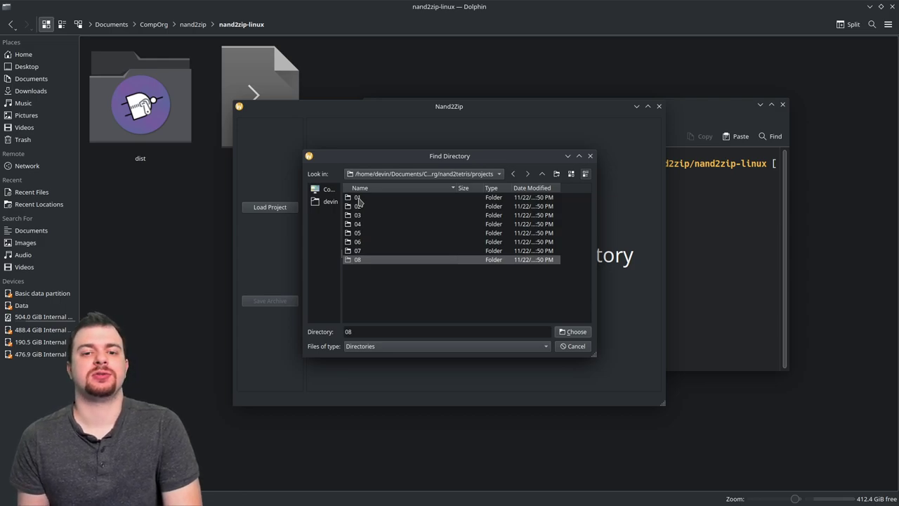
# Look inside project folders 01 and 04 for subfolders, returning to the projects directory each time
pyautogui.click(358, 198)
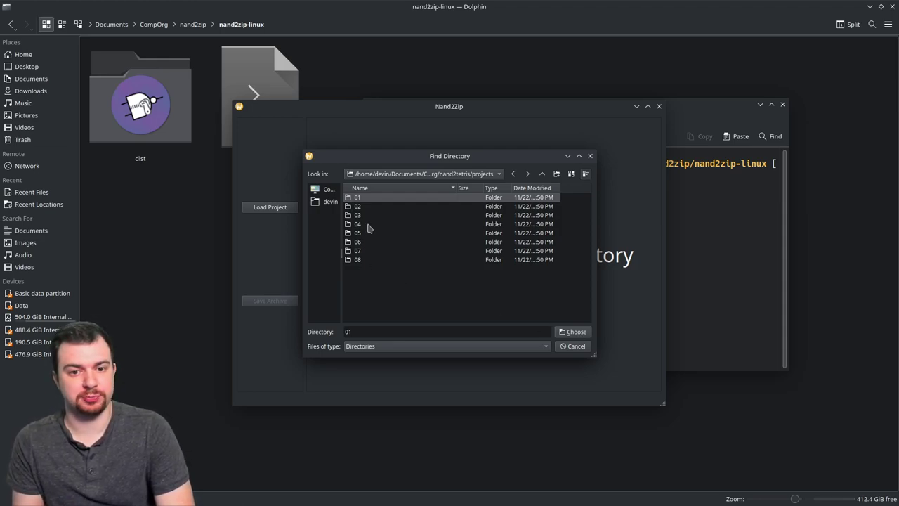
pyautogui.doubleClick(368, 198)
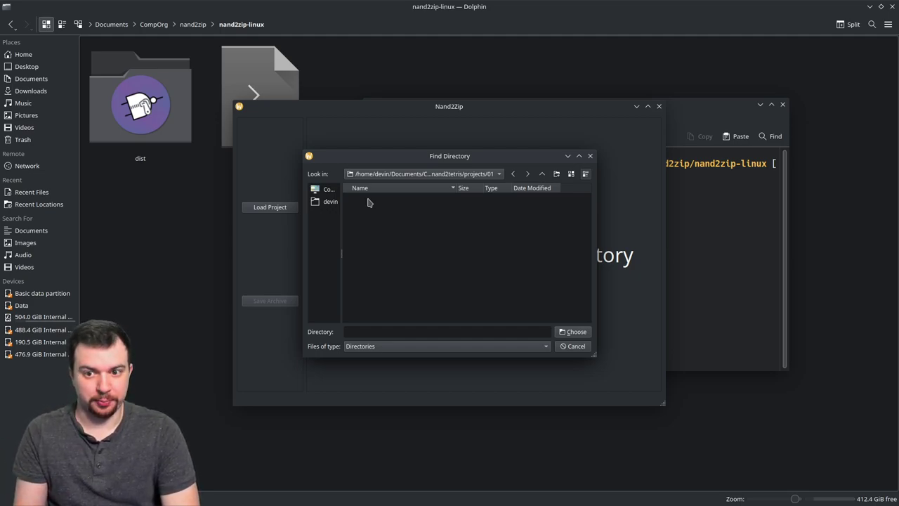
pyautogui.click(542, 174)
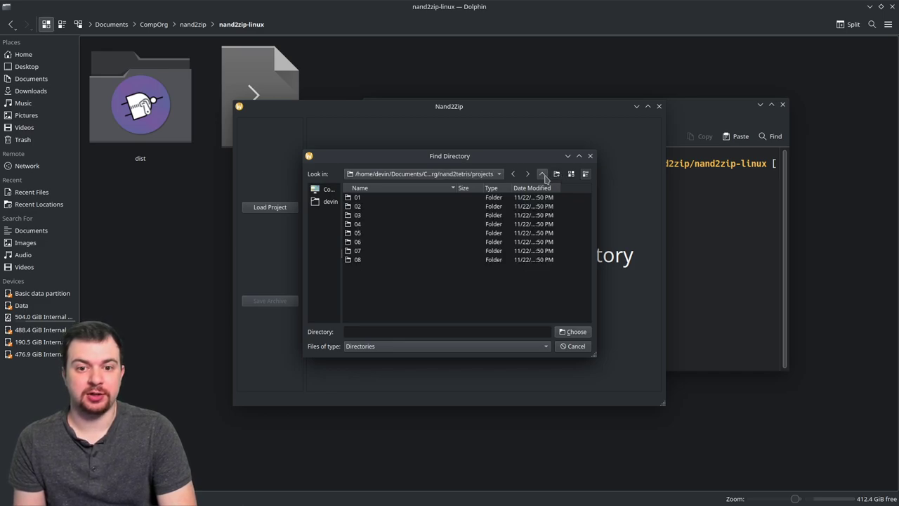
pyautogui.doubleClick(358, 224)
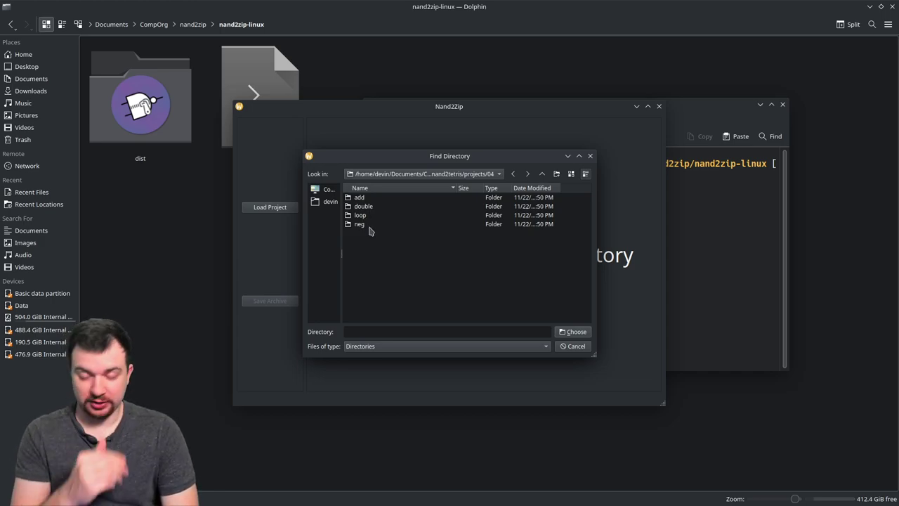
pyautogui.click(542, 174)
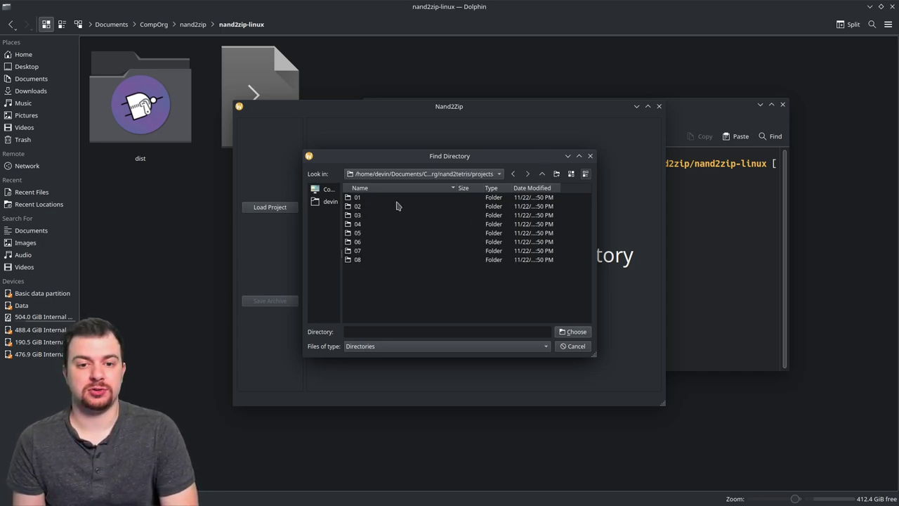
# Load the 01 folder as the project directory
pyautogui.click(358, 199)
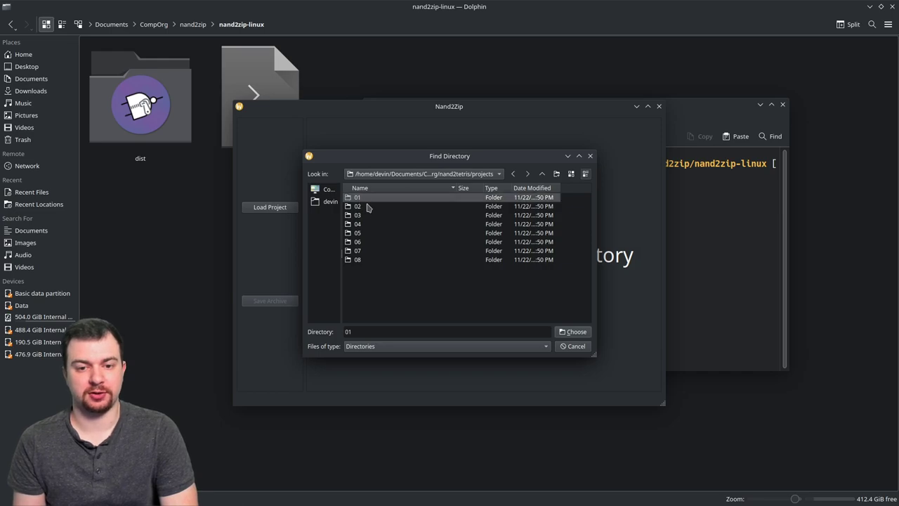
pyautogui.click(576, 332)
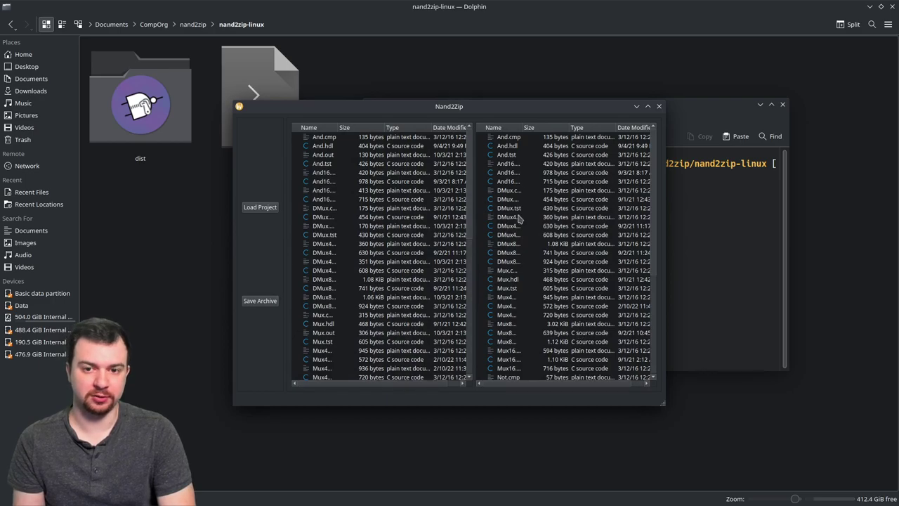
# Maximize the Nand2Zip window and widen the Name column of the first file list to show full file names
pyautogui.click(648, 106)
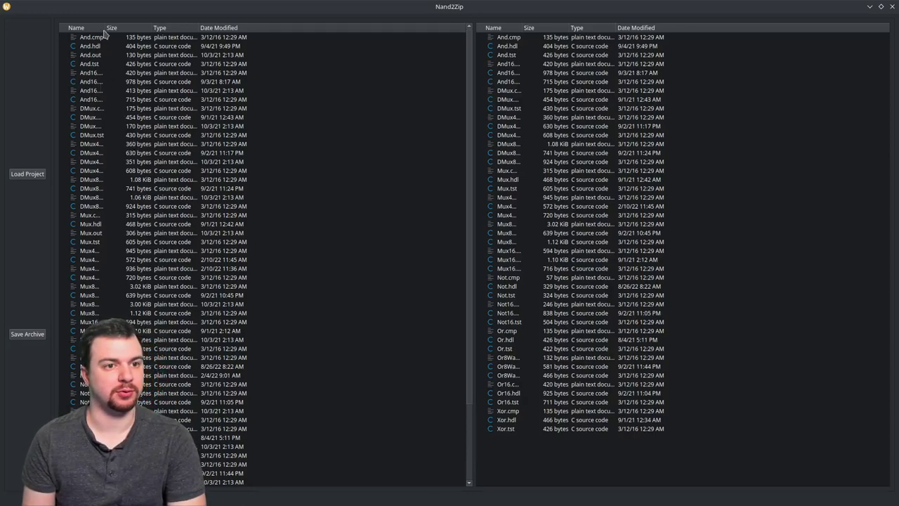
pyautogui.moveTo(104, 27); pyautogui.dragTo(150, 30)
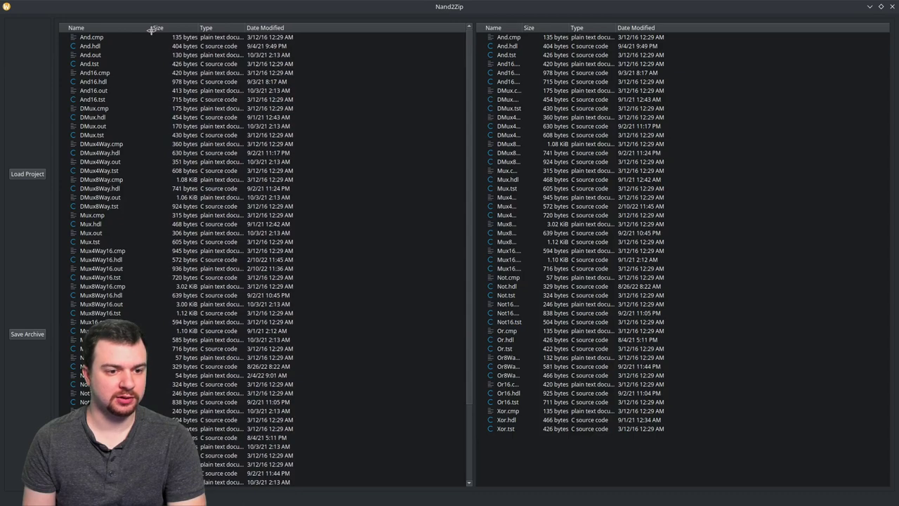
# Widen the Name column of the second file list to show full file names
pyautogui.click(100, 56)
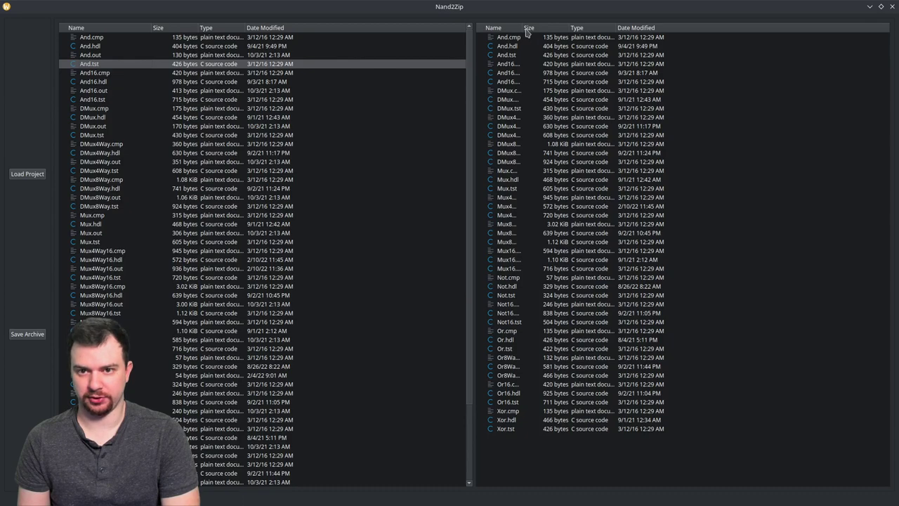
pyautogui.moveTo(524, 28); pyautogui.dragTo(558, 27)
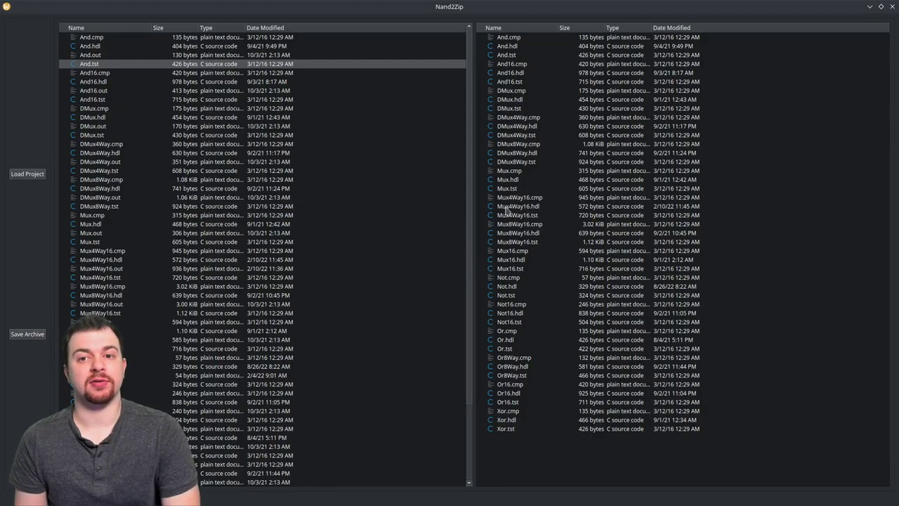
# Save the archive as 01.nandzip in the nand2tetris projects folder and close Nand2Zip
pyautogui.click(30, 335)
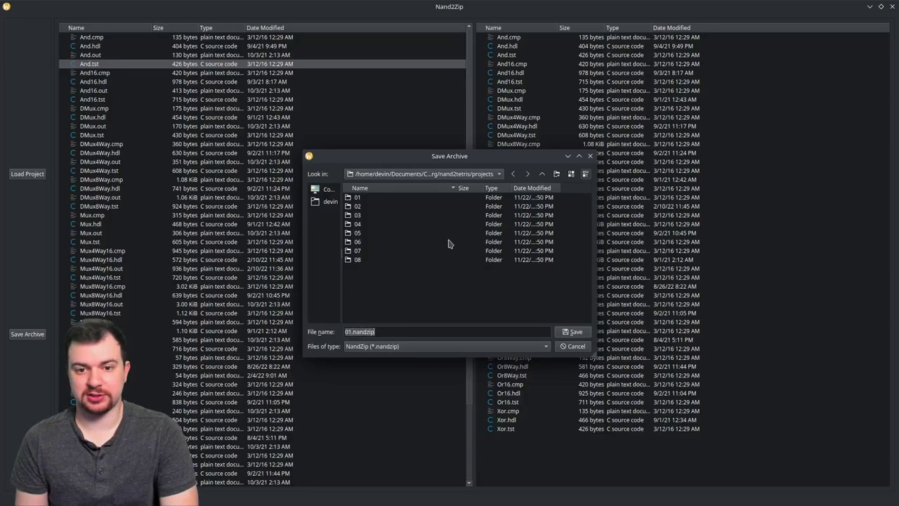
pyautogui.click(573, 331)
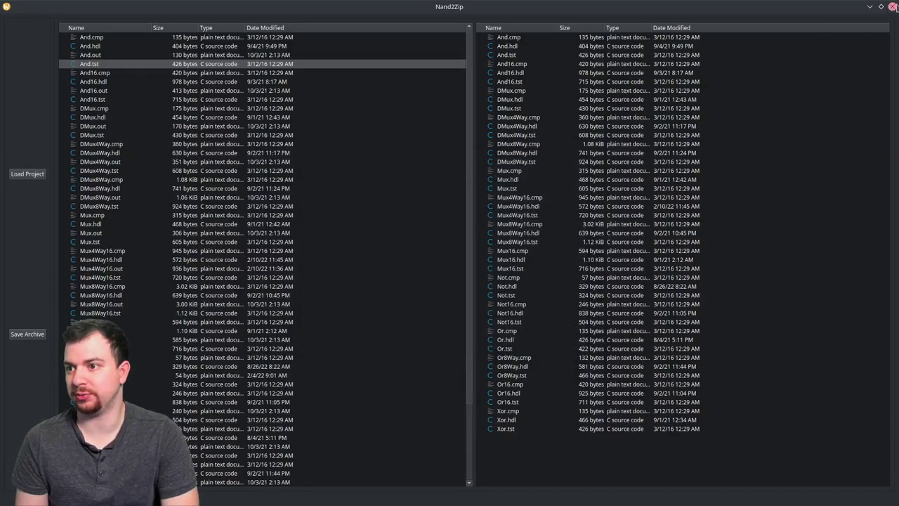
pyautogui.click(892, 6)
pyautogui.click(75, 309)
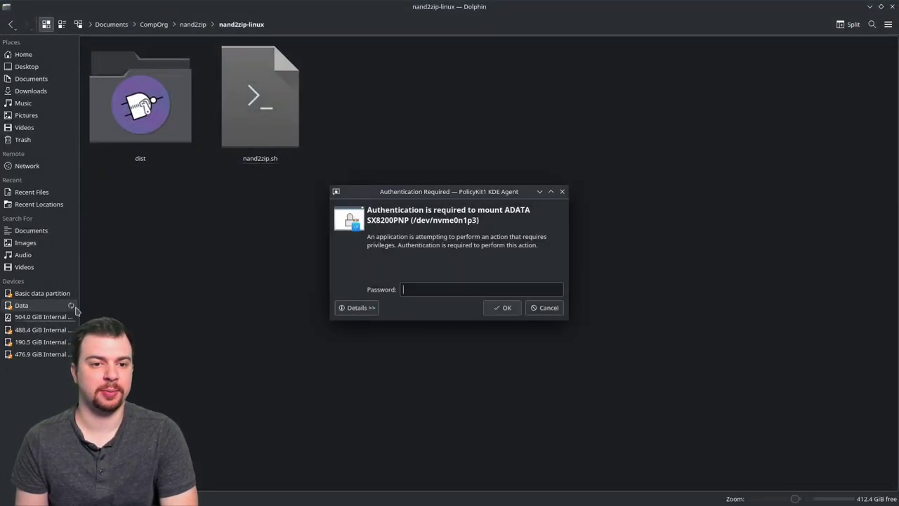
pyautogui.click(546, 309)
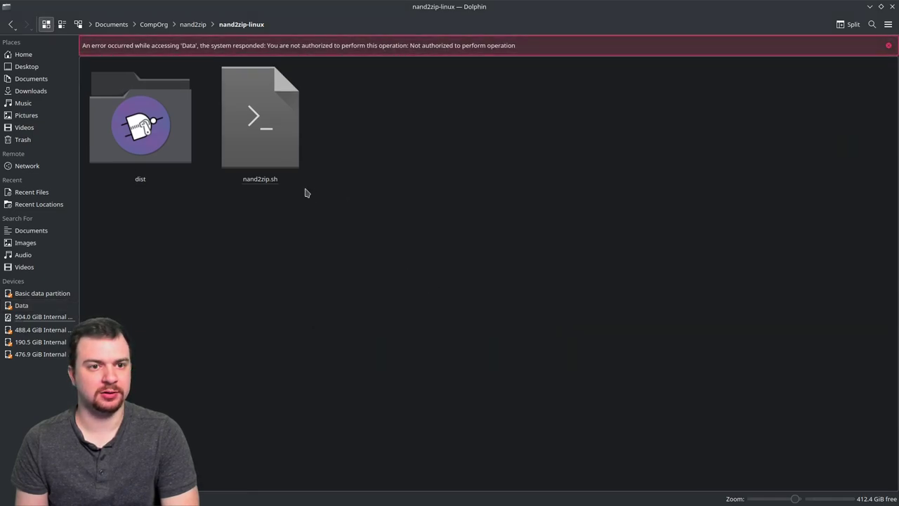
pyautogui.click(889, 45)
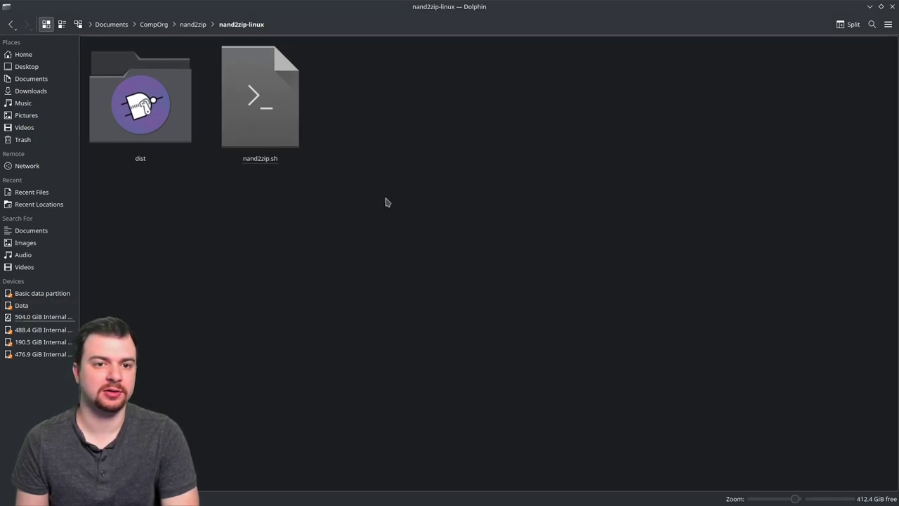
# Go to the nand2tetris projects folder under CompOrg and move 01.nandzip to the trash
pyautogui.click(163, 25)
pyautogui.doubleClick(167, 124)
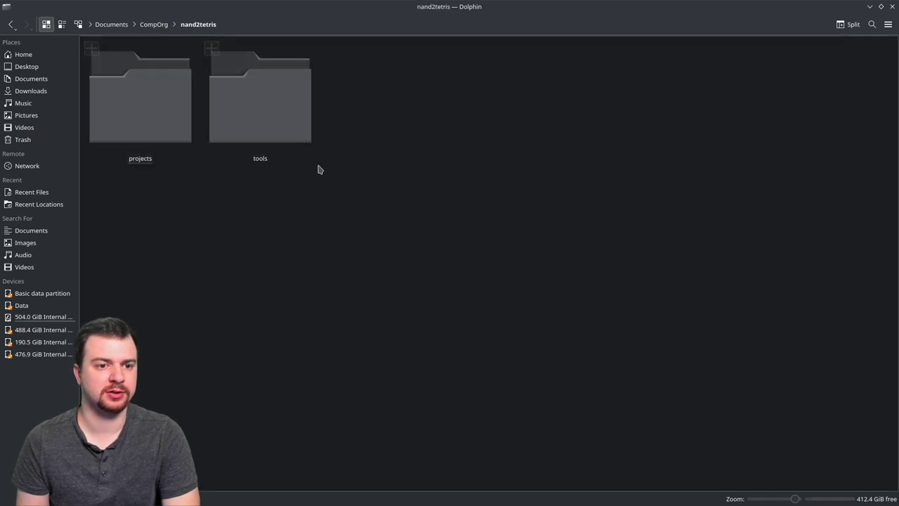
pyautogui.click(134, 100)
pyautogui.doubleClick(134, 101)
pyautogui.moveTo(668, 341); pyautogui.dragTo(435, 232)
pyautogui.moveTo(482, 344); pyautogui.dragTo(385, 255)
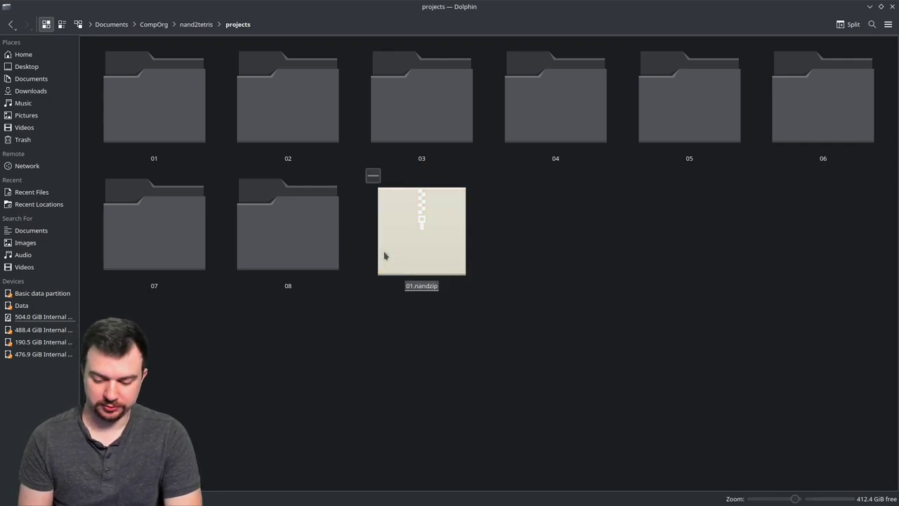
pyautogui.press('Delete')
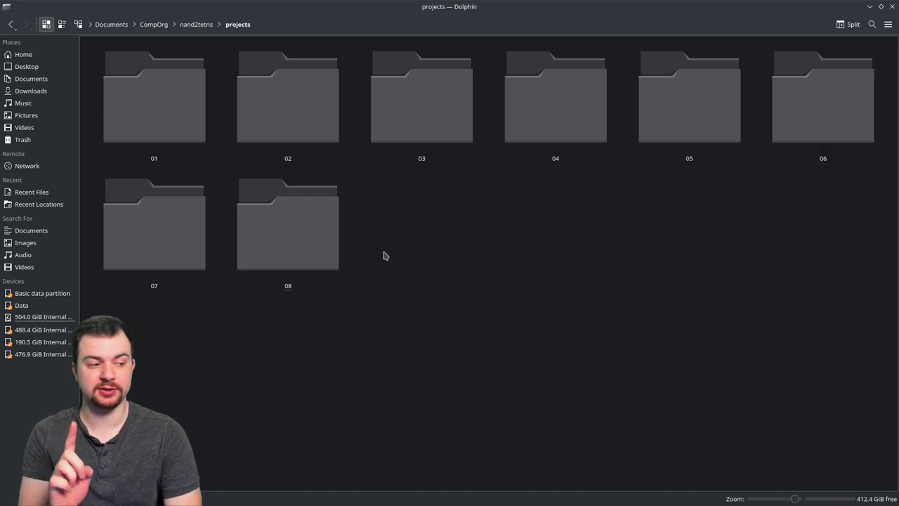
# Extract nand2zip-python.zip inside the nand2zip folder under CompOrg into a nand2zip-python subfolder
pyautogui.click(164, 26)
pyautogui.click(278, 116)
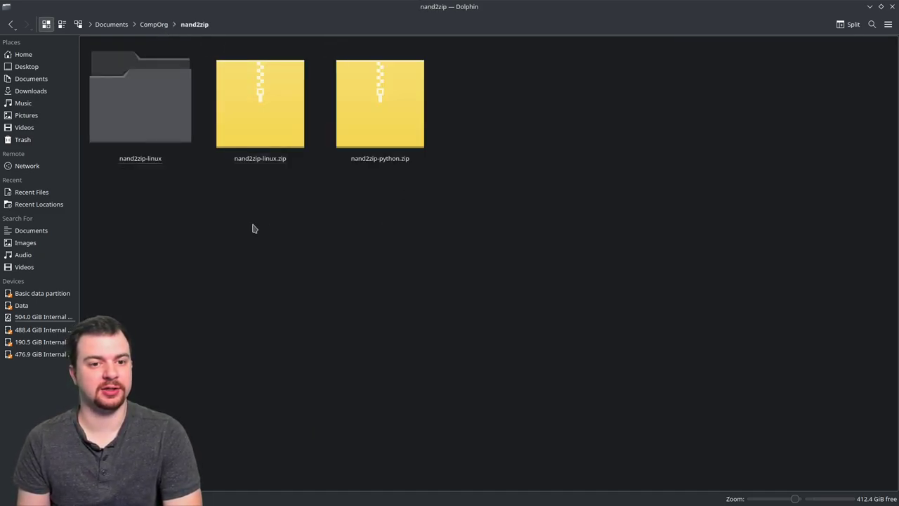
pyautogui.rightClick(387, 121)
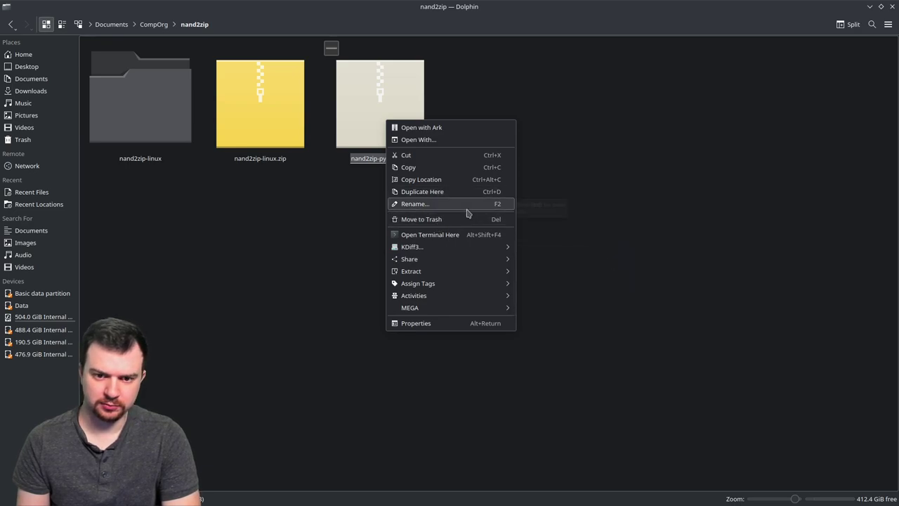
pyautogui.moveTo(443, 250)
pyautogui.moveTo(454, 274)
pyautogui.click(576, 295)
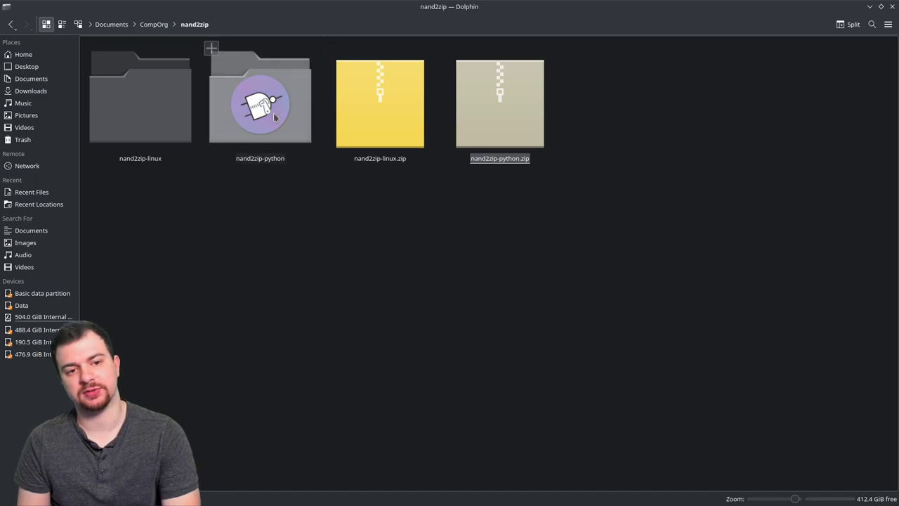
# Open the nand2zip-python folder and look over the image and the two Python scripts, nand2zip.py and ui_nand2zip.py
pyautogui.click(261, 132)
pyautogui.moveTo(119, 215); pyautogui.dragTo(176, 155)
pyautogui.click(243, 223)
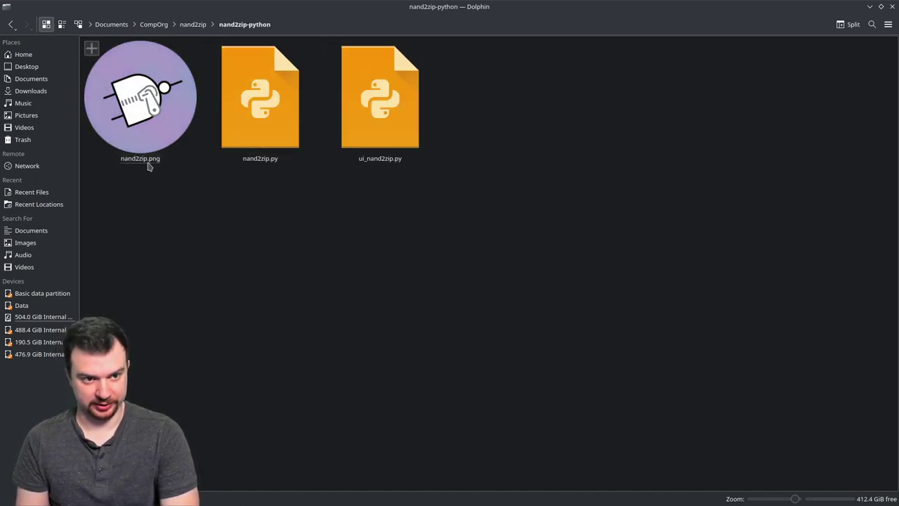
pyautogui.click(270, 86)
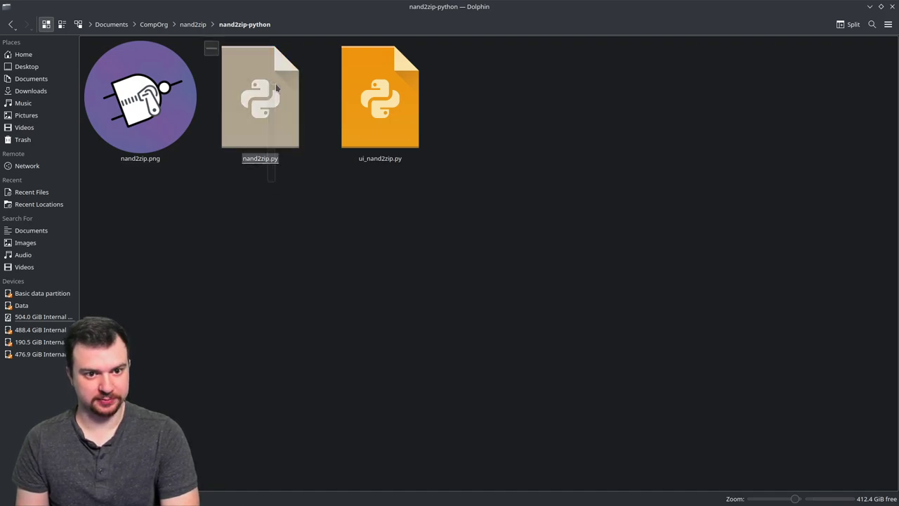
pyautogui.click(344, 133)
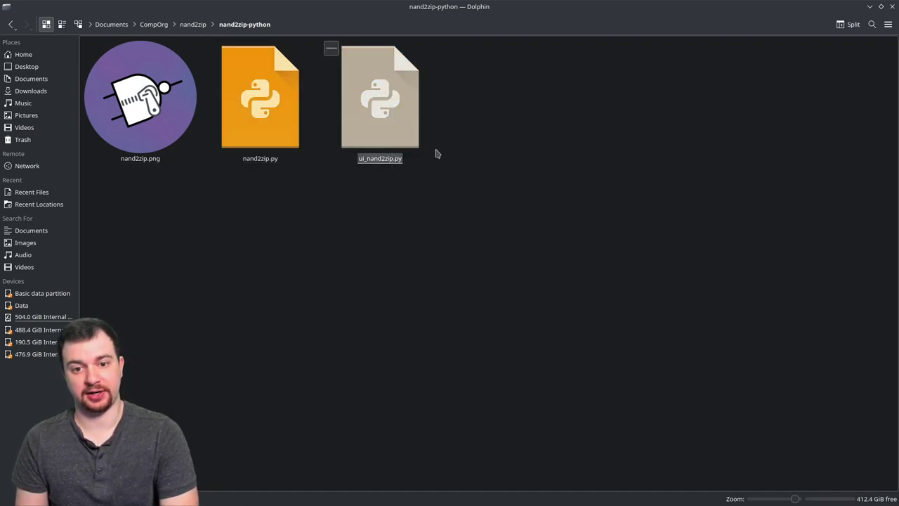
pyautogui.moveTo(242, 196); pyautogui.dragTo(405, 117)
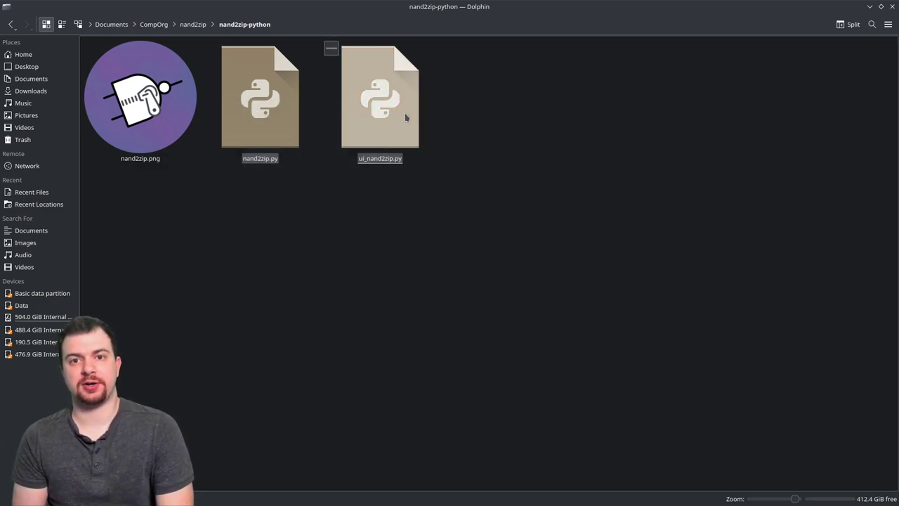
pyautogui.click(593, 104)
# Open a terminal in the nand2zip-python folder, enlarge its text and move its window clear of the files
pyautogui.rightClick(518, 110)
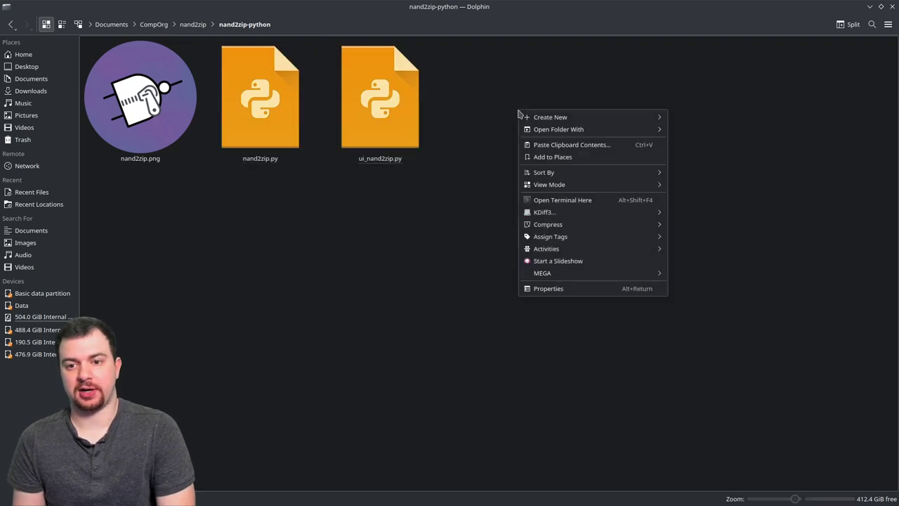
pyautogui.click(593, 200)
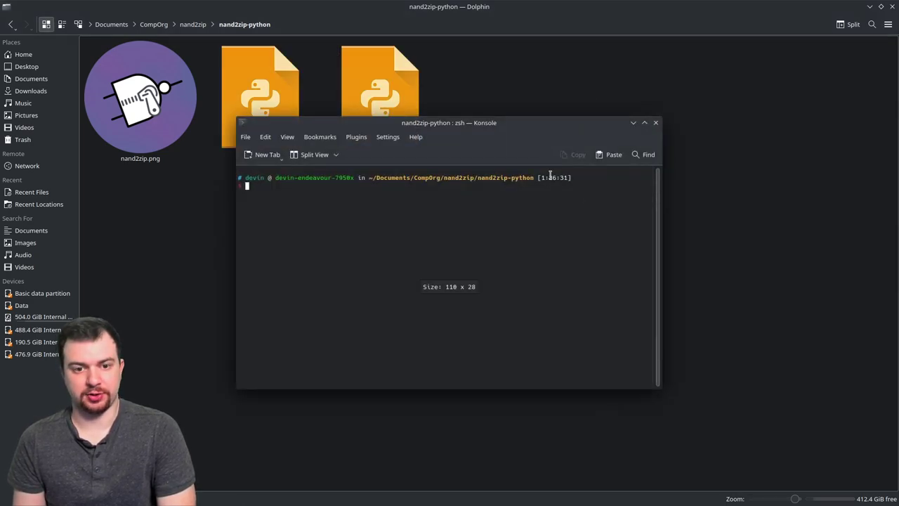
pyautogui.hotkey('ctrl', '+')
pyautogui.hotkey('ctrl', '+')
pyautogui.hotkey('ctrl', '+')
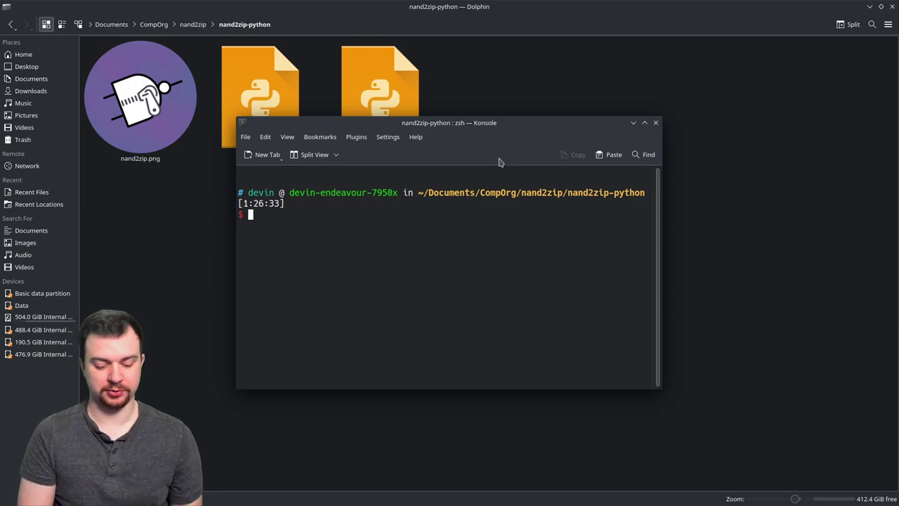
pyautogui.moveTo(498, 154); pyautogui.dragTo(611, 221)
# Launch the Python version of Nand2Zip from the terminal with "python ./nand2zip.py"
pyautogui.write('python')
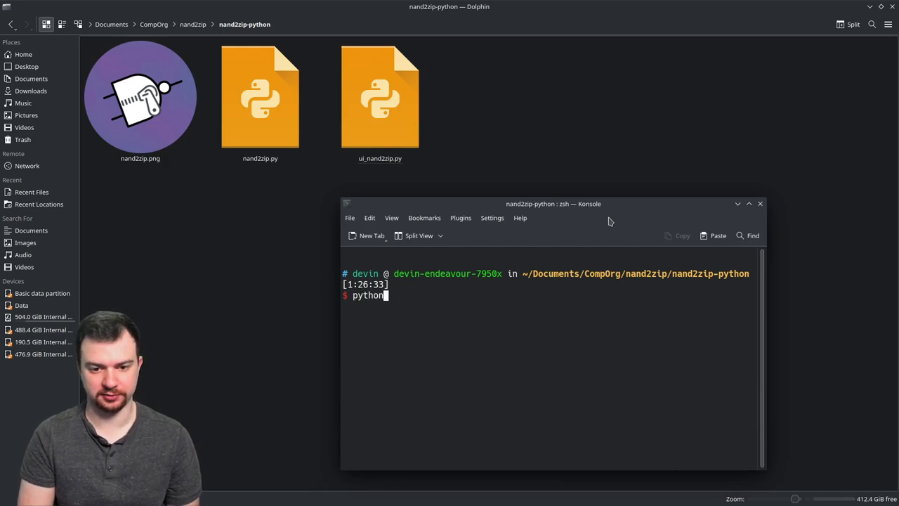
pyautogui.write(' ./nand2zip.py')
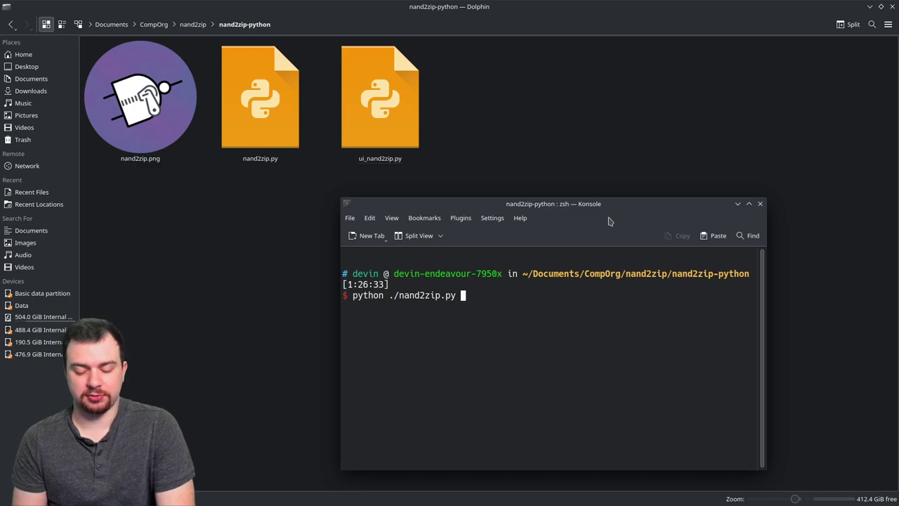
pyautogui.press('Return')
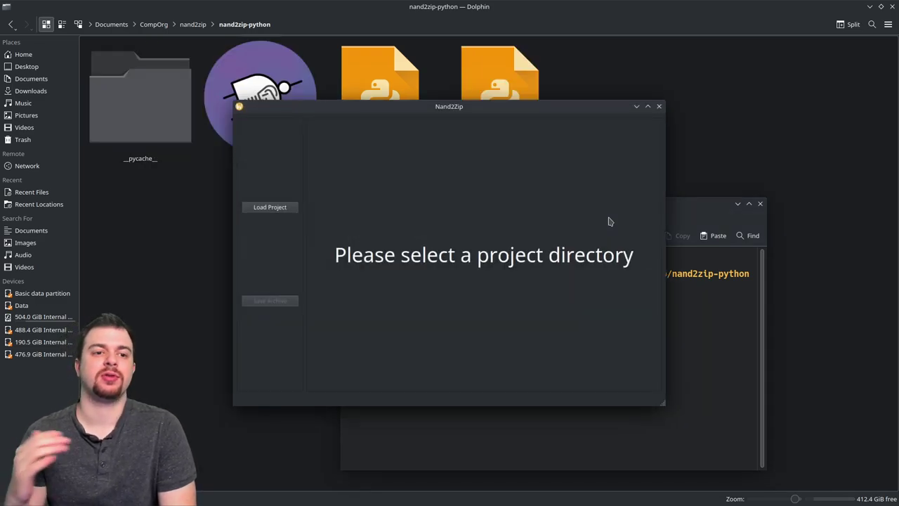
# Maximize the Nand2Zip window and load the 01 folder from CompOrg/nand2tetris/projects as the project directory
pyautogui.moveTo(560, 110); pyautogui.dragTo(560, 5)
pyautogui.click(66, 175)
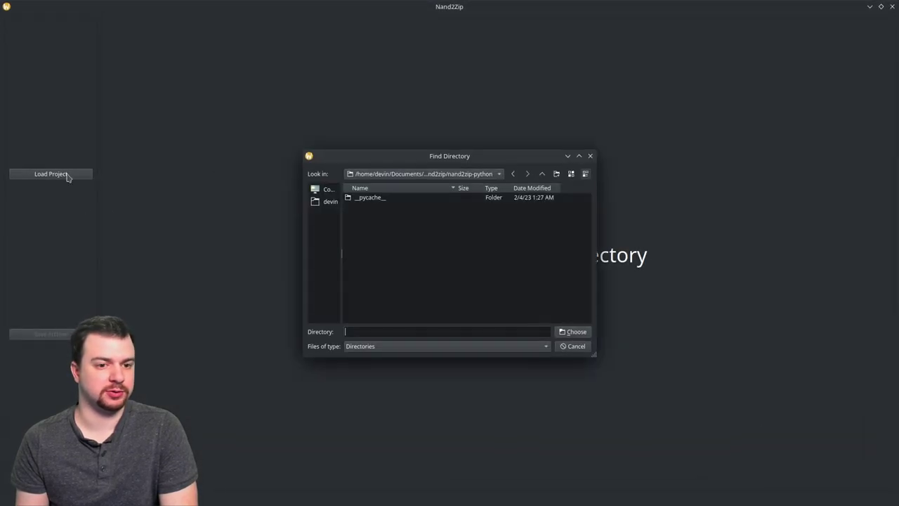
pyautogui.click(542, 175)
pyautogui.click(542, 176)
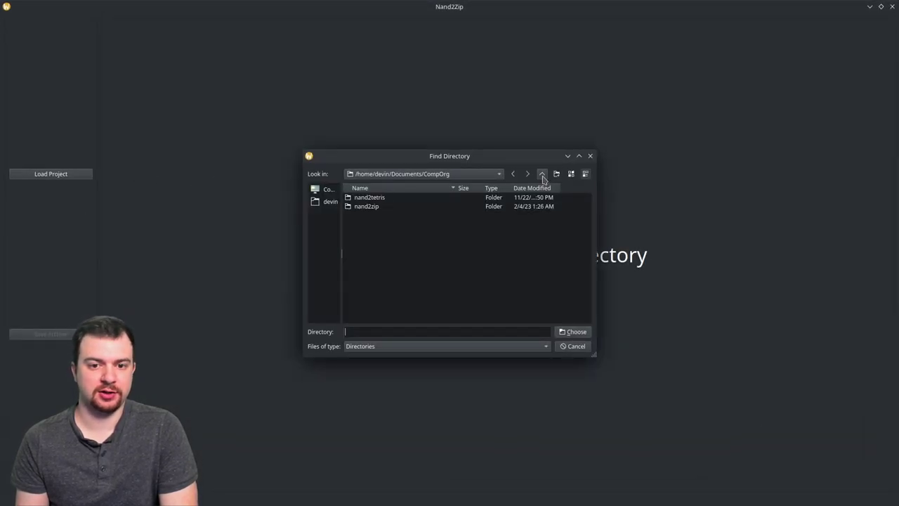
pyautogui.doubleClick(389, 199)
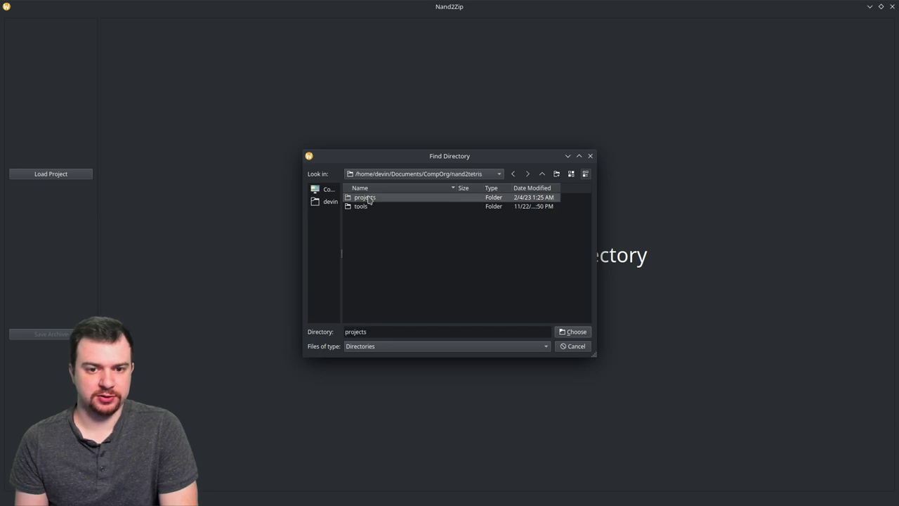
pyautogui.doubleClick(367, 198)
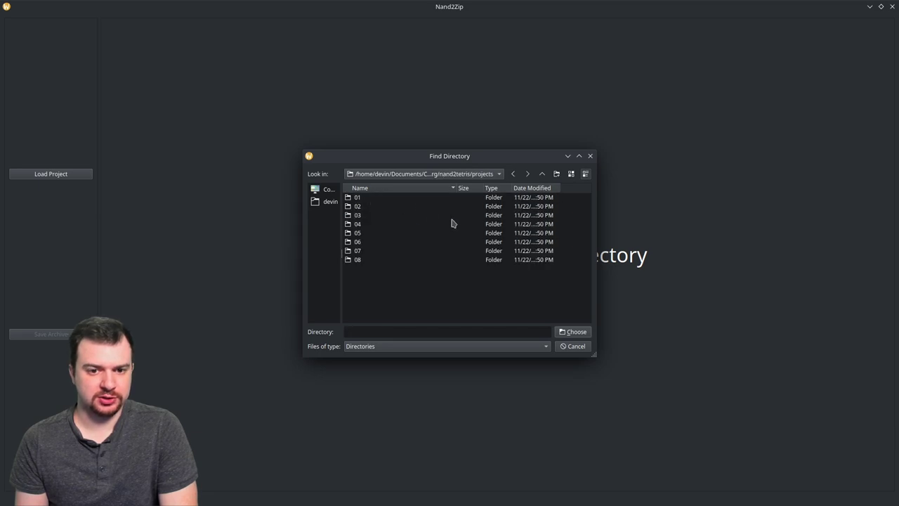
pyautogui.click(358, 198)
pyautogui.click(573, 332)
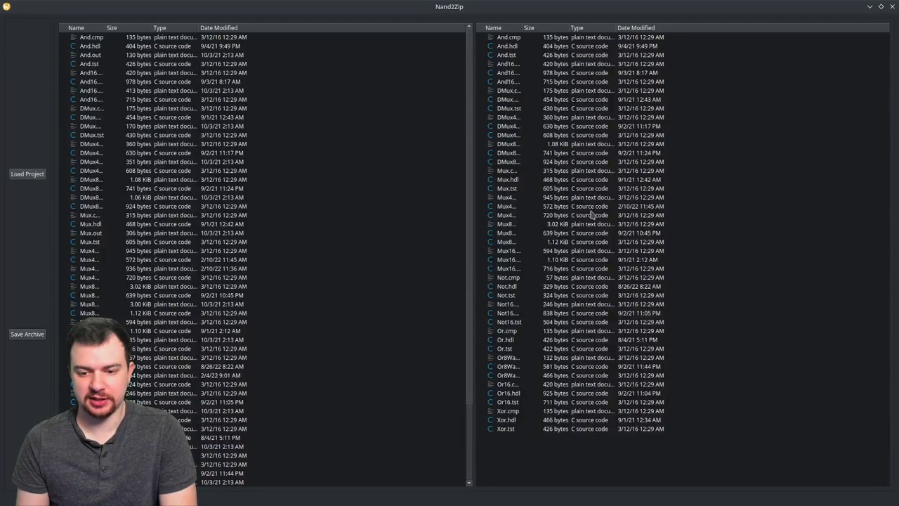
# Save the loaded project as 01.nandzip in the projects folder and quit the Python-launched Nand2Zip
pyautogui.click(26, 331)
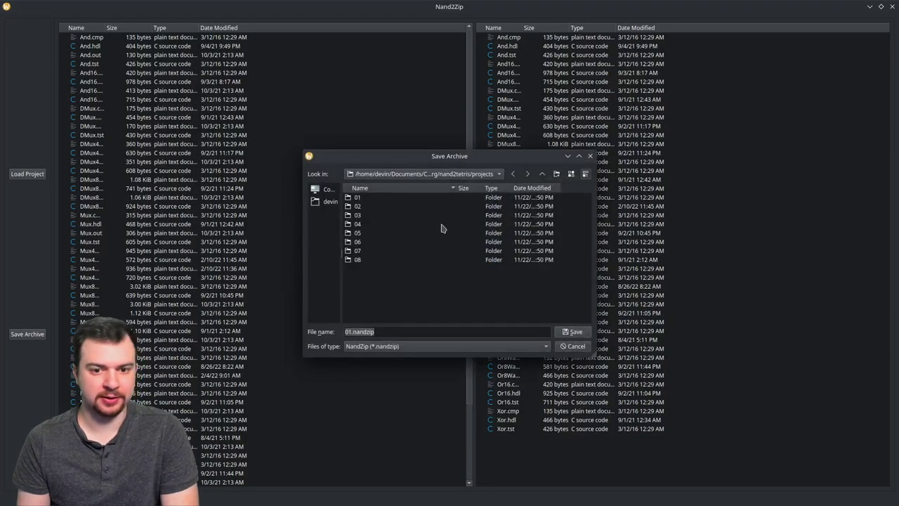
pyautogui.click(583, 334)
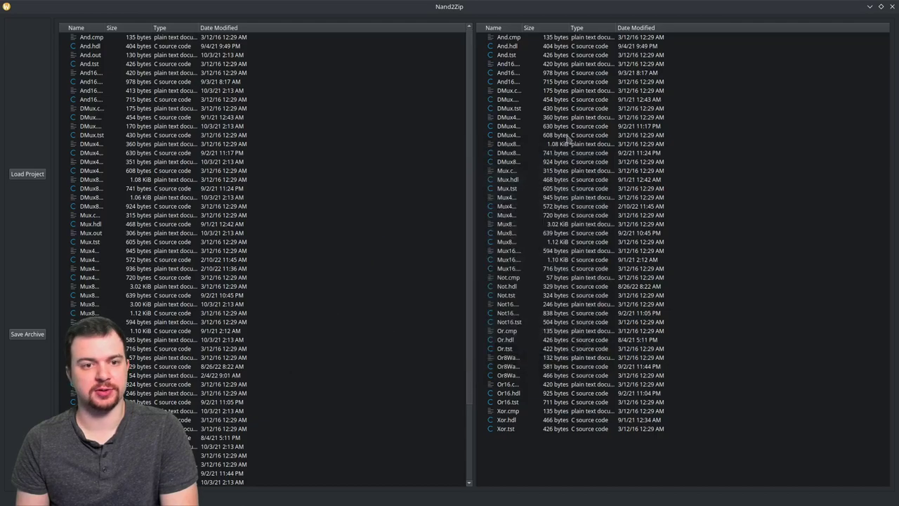
pyautogui.click(892, 7)
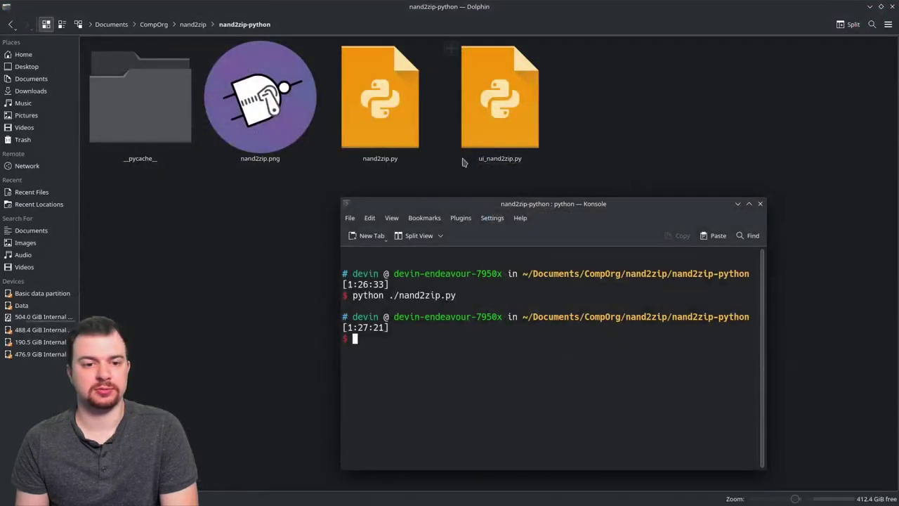
# Browse to the nand2tetris projects folder and select 01.nandzip to check the saved archive
pyautogui.click(148, 25)
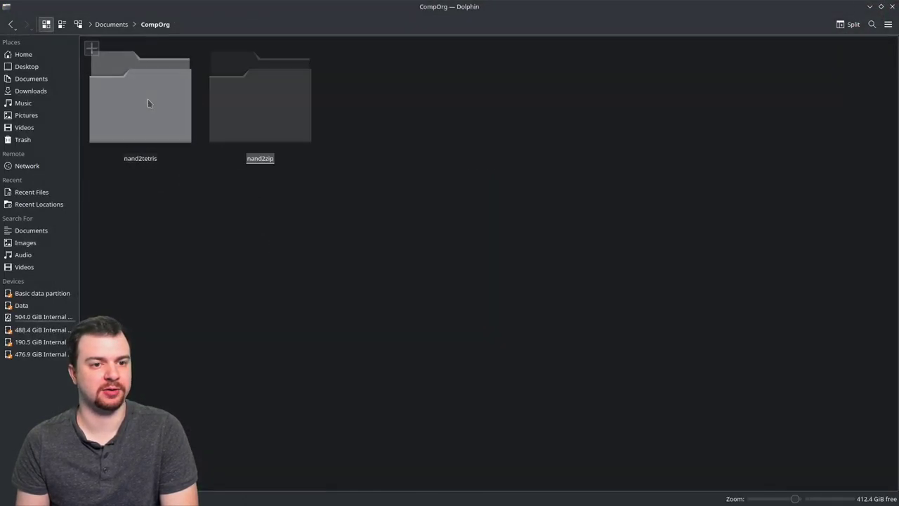
pyautogui.click(147, 98)
pyautogui.click(147, 111)
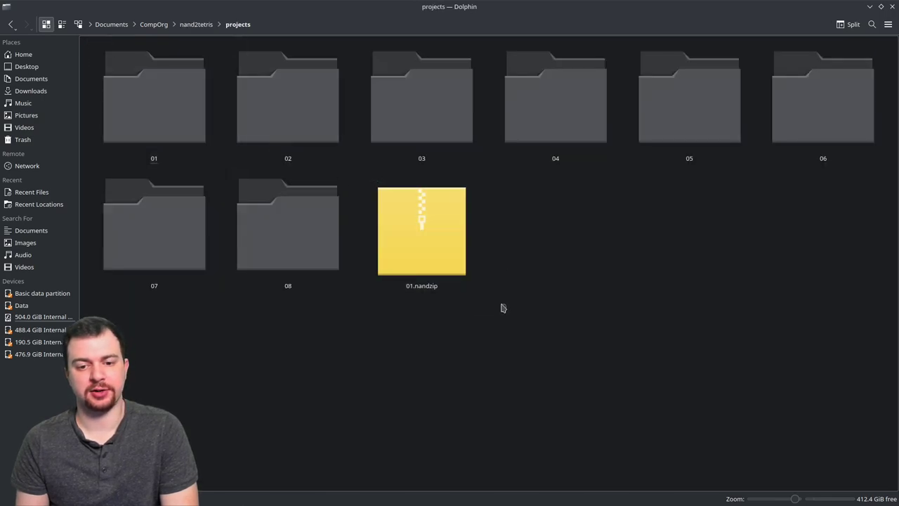
pyautogui.moveTo(503, 309); pyautogui.dragTo(441, 253)
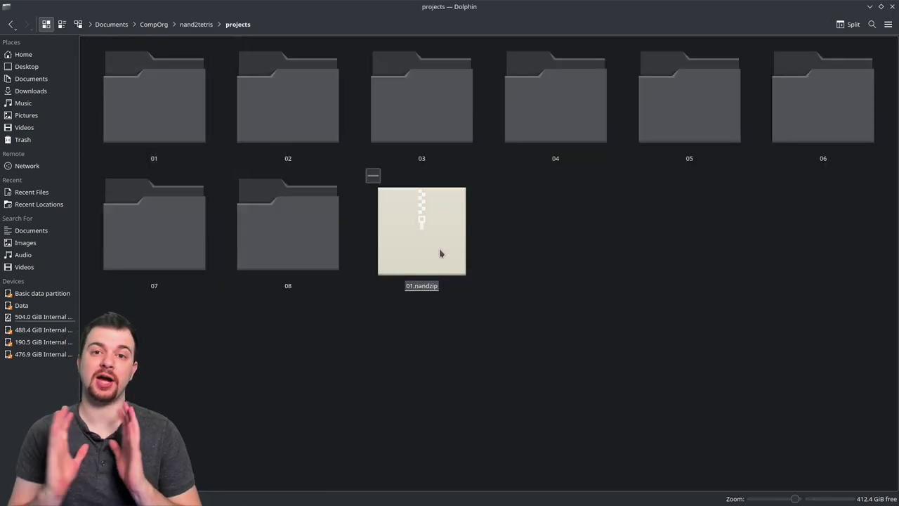